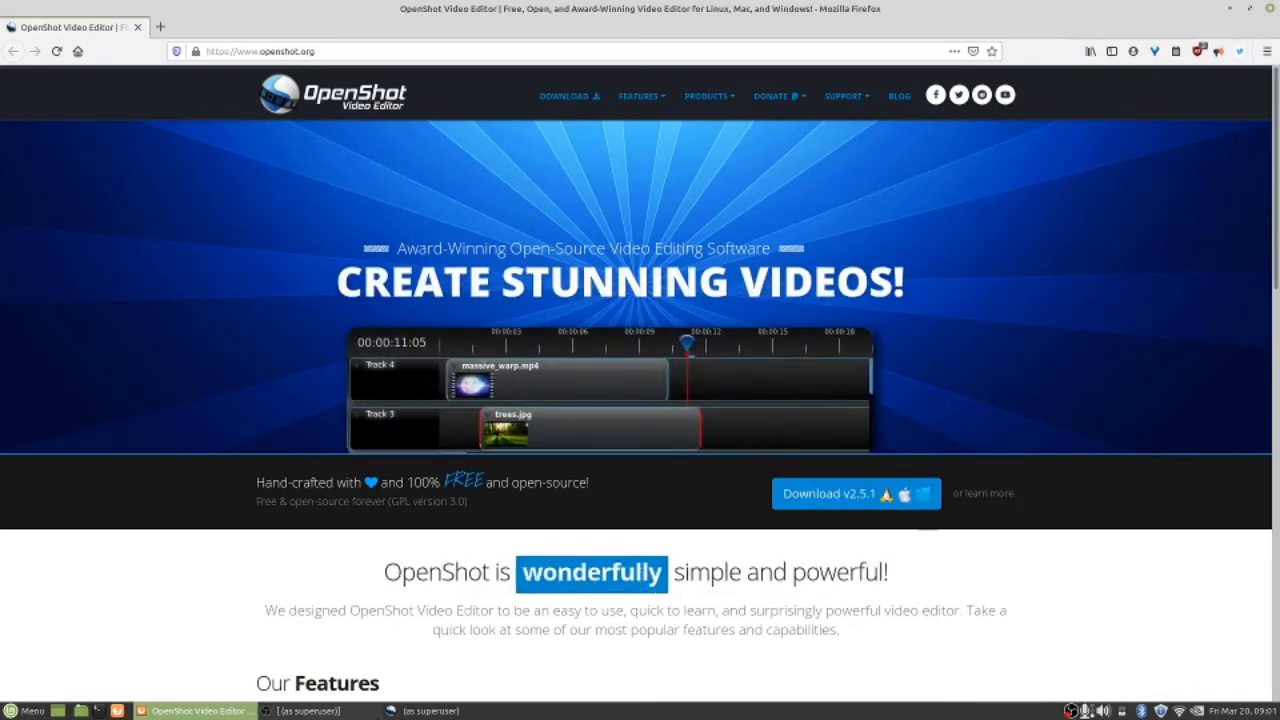
- Switch to OpenShot and import all four files from the EditTutorial folder in Videos into the project
click(423, 712)
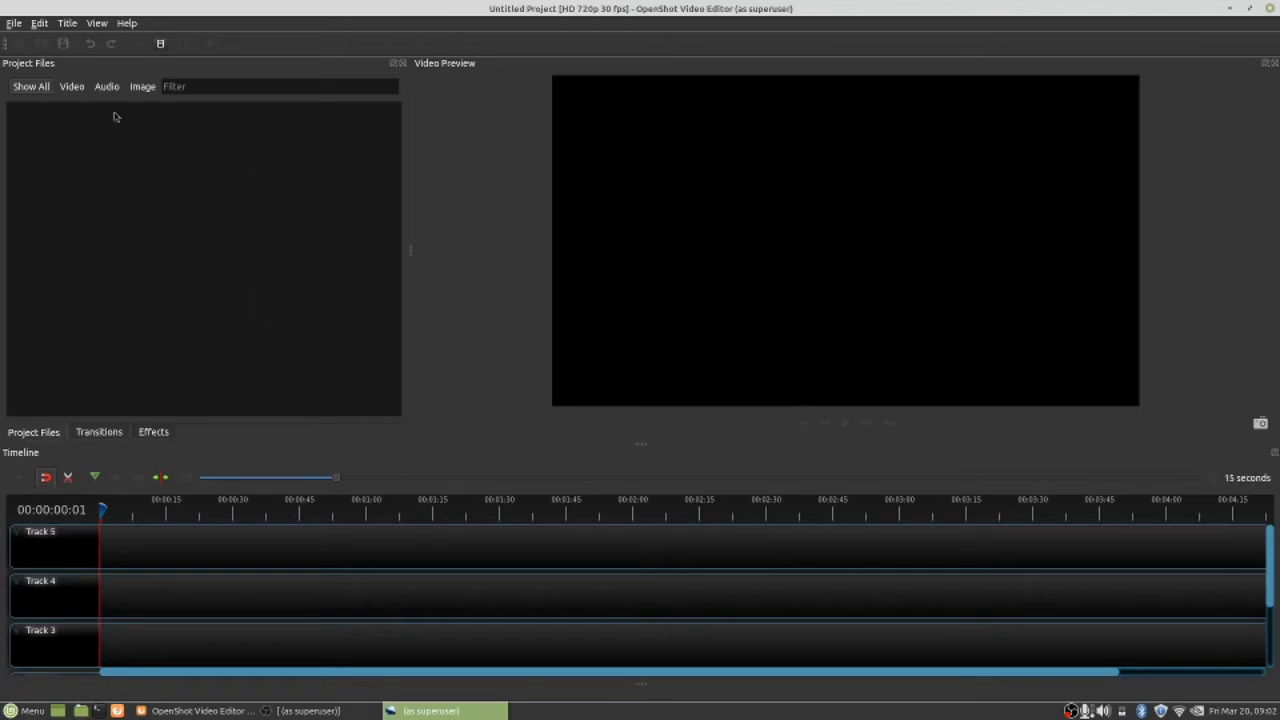
click(15, 24)
click(15, 24)
click(15, 24)
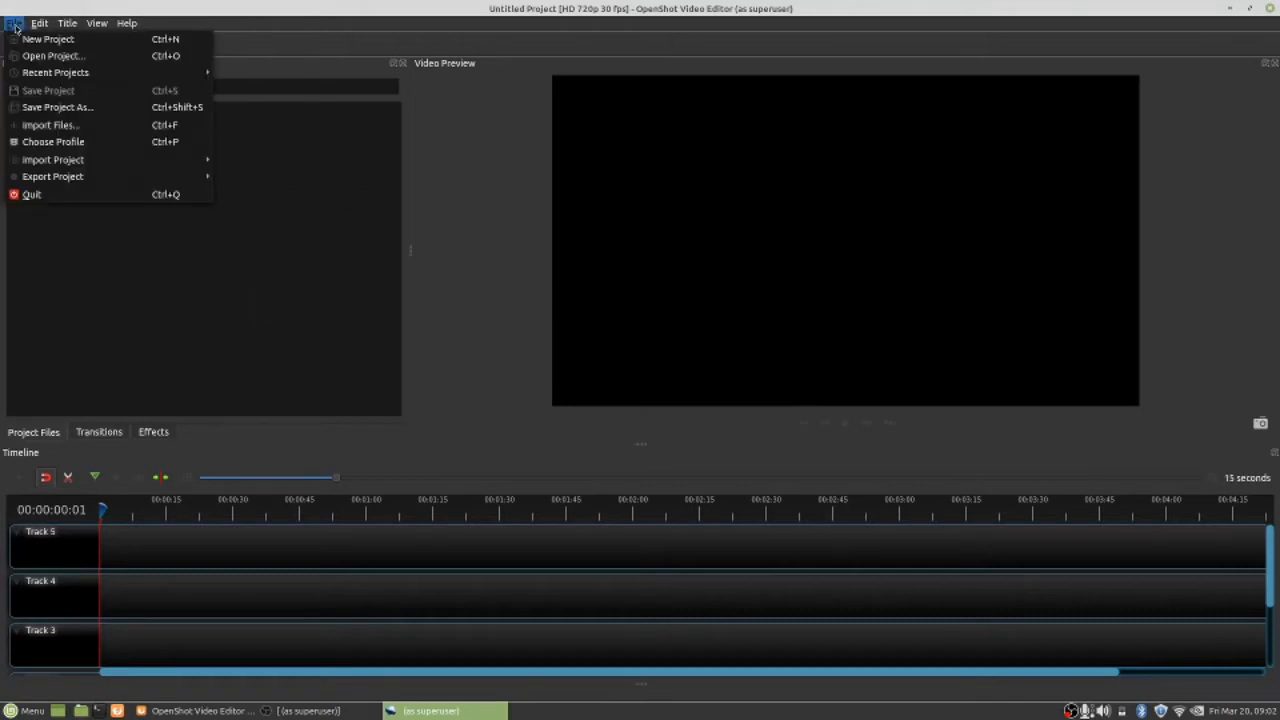
click(42, 127)
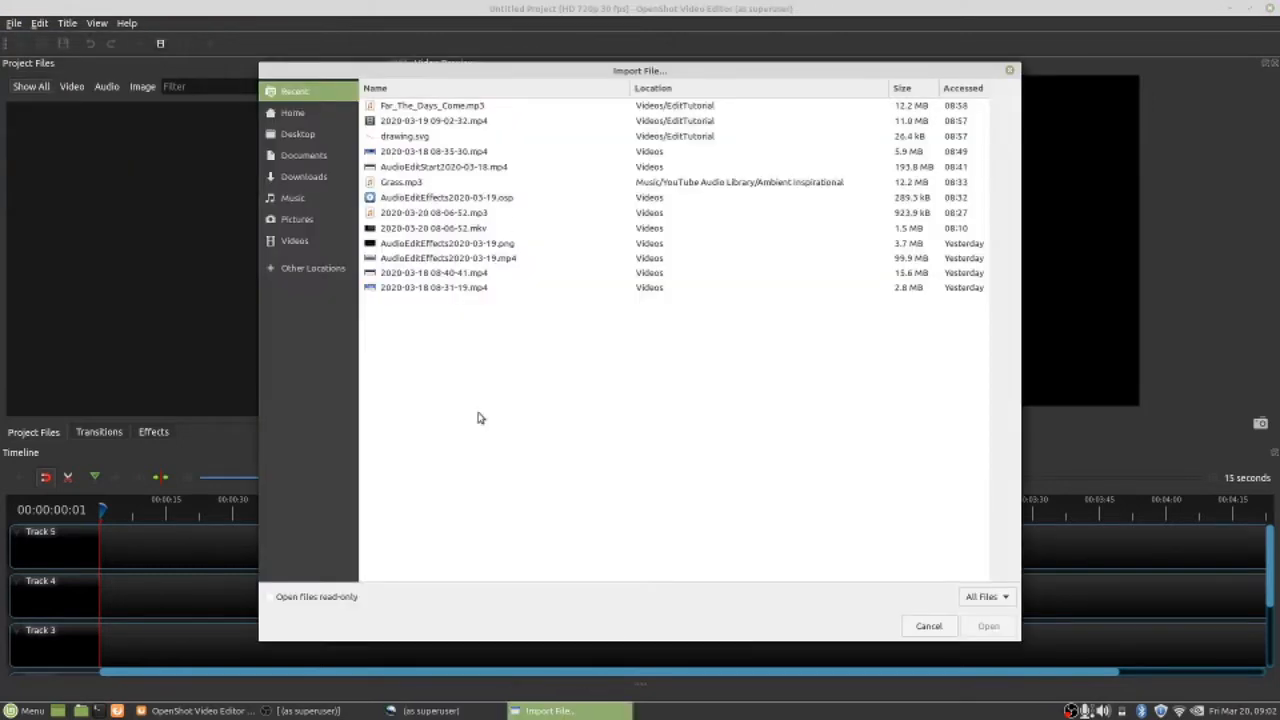
click(300, 240)
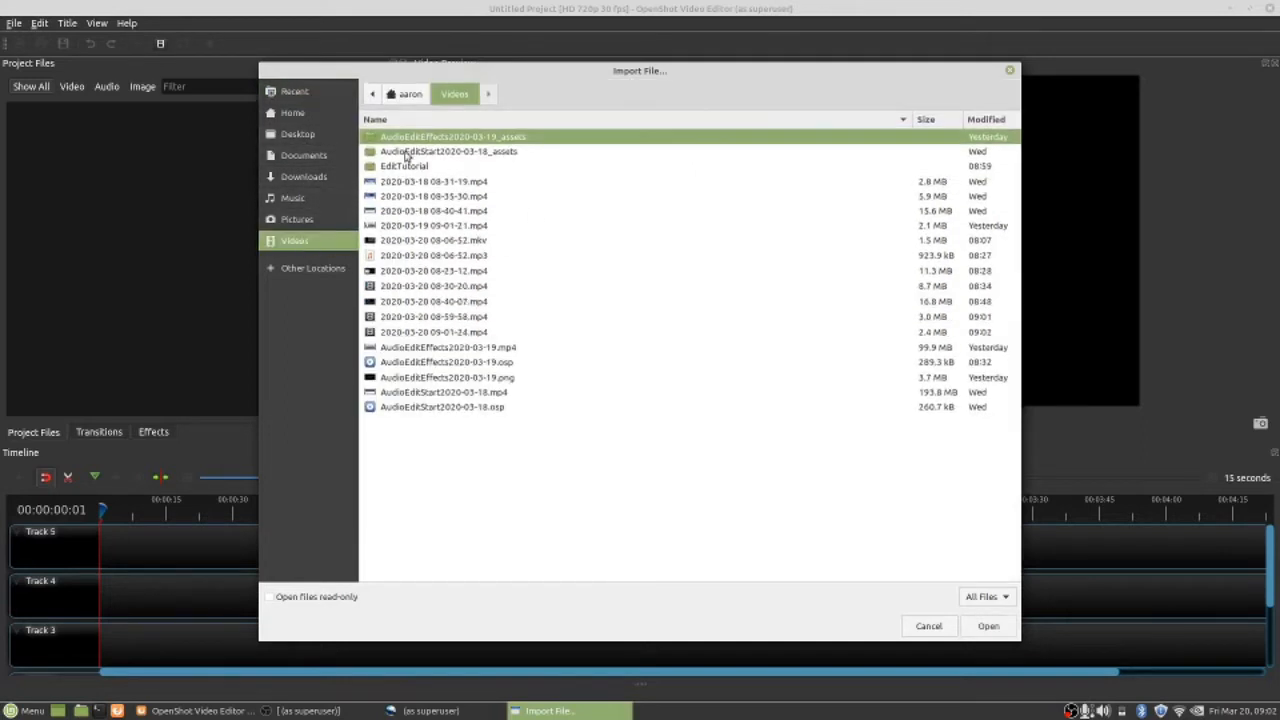
click(442, 168)
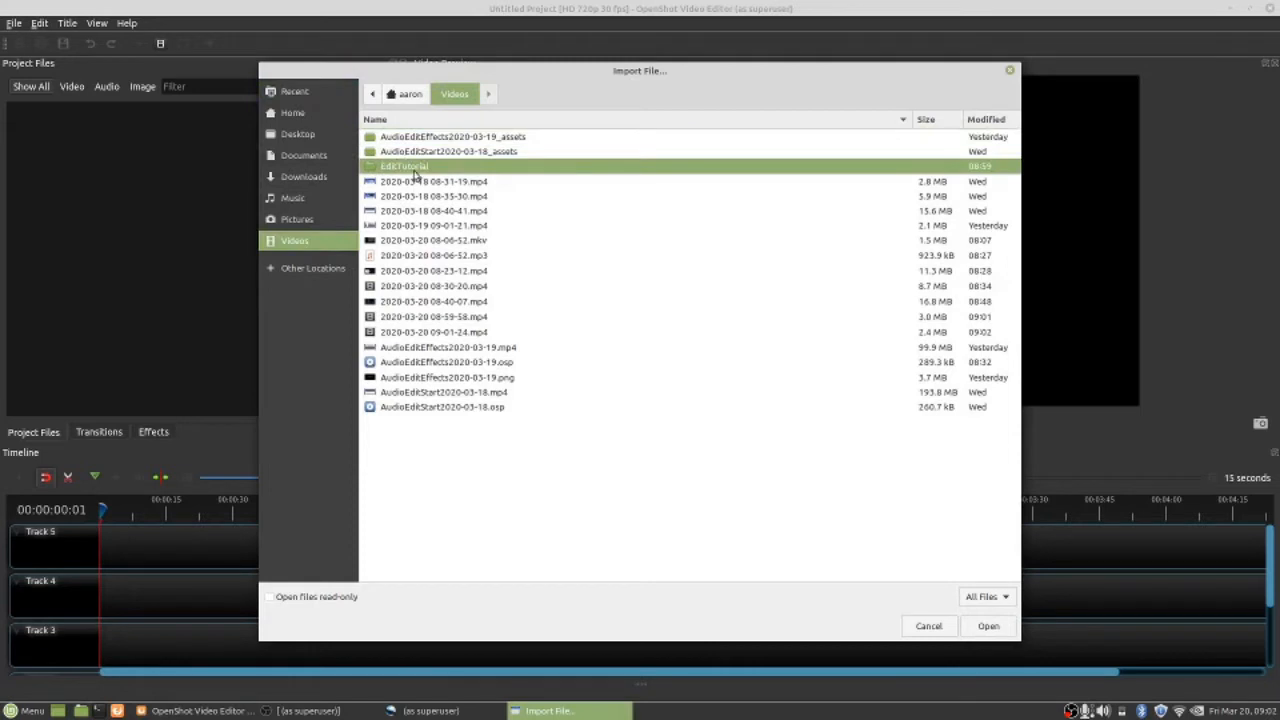
double_click(417, 171)
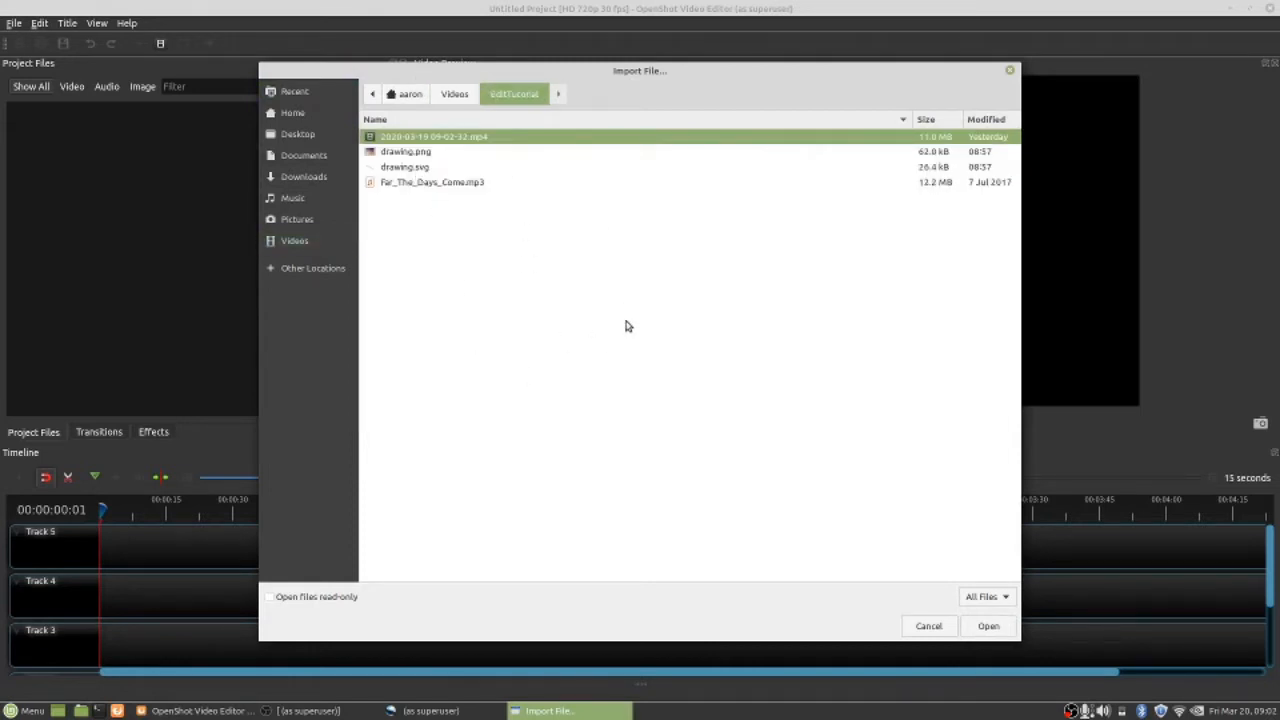
drag(636, 323, 437, 124)
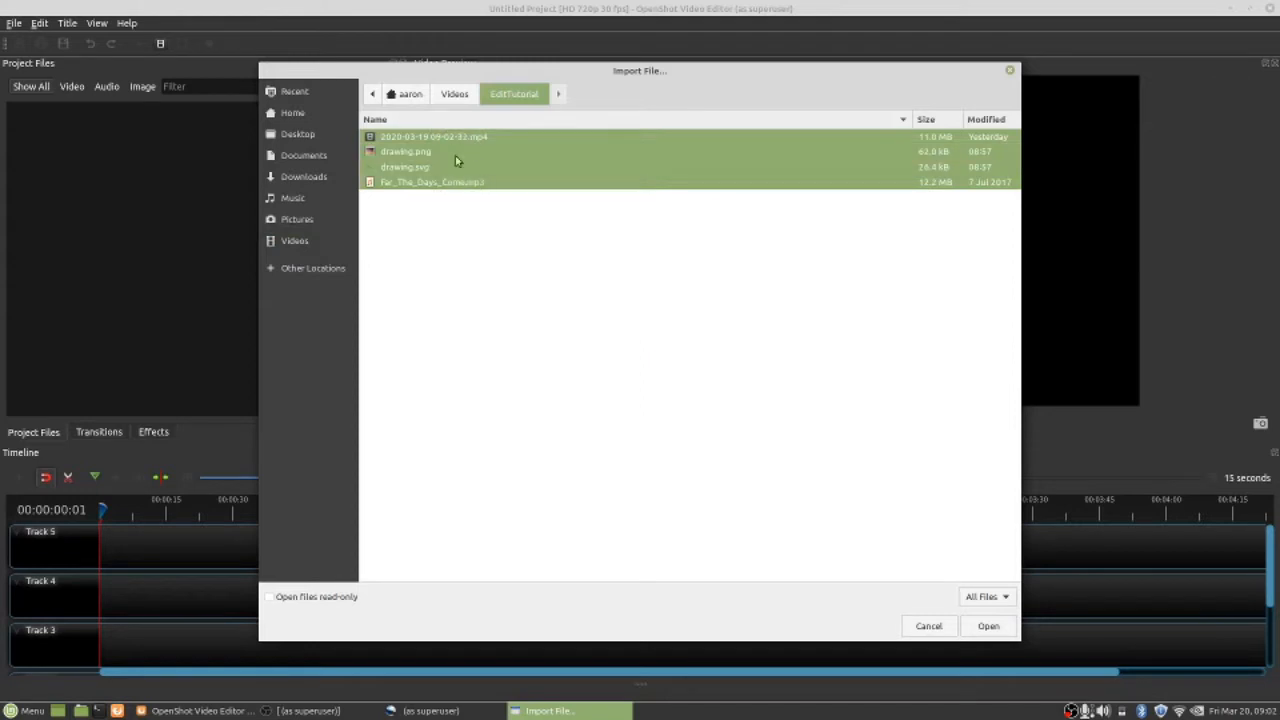
click(990, 630)
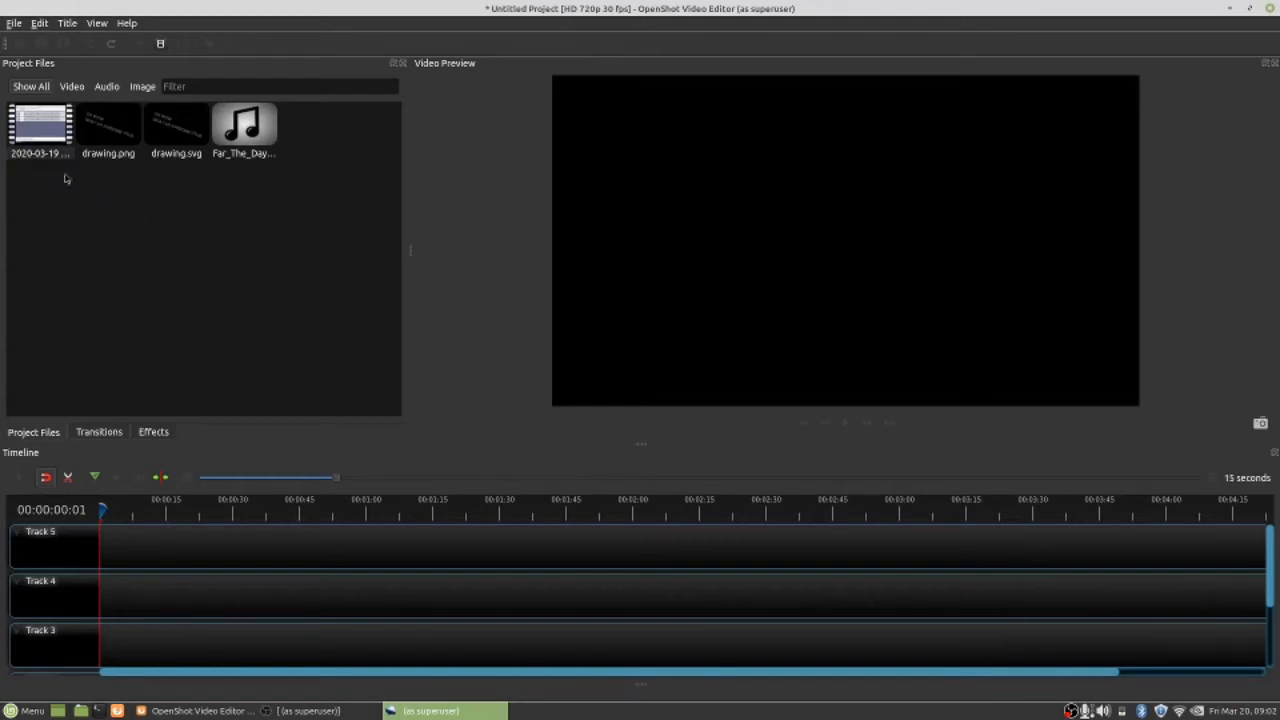
click(35, 121)
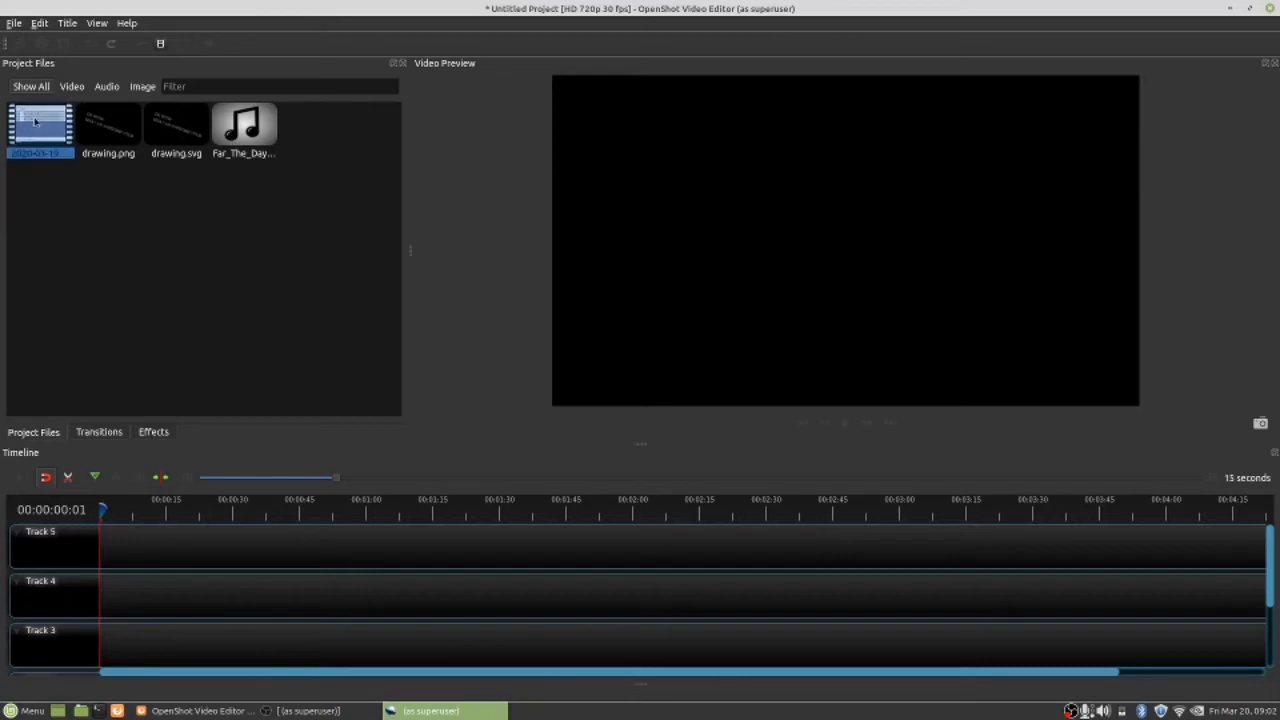
click(104, 130)
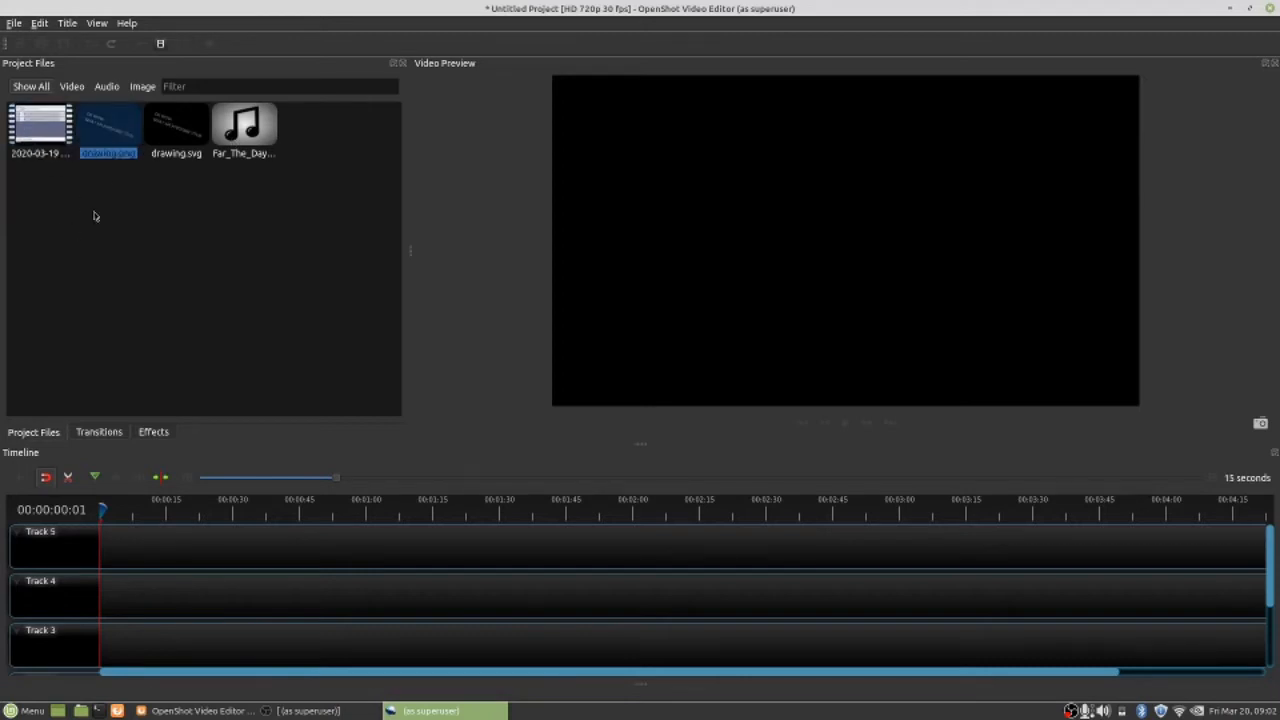
click(186, 133)
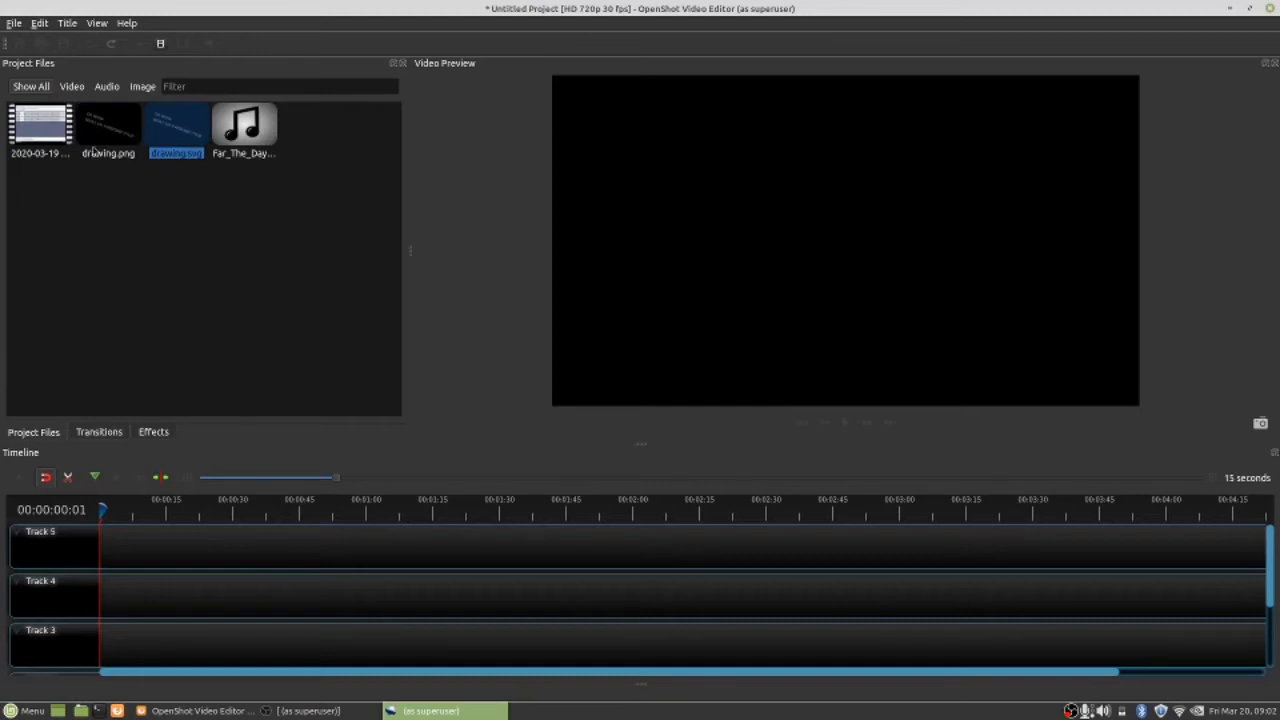
click(253, 112)
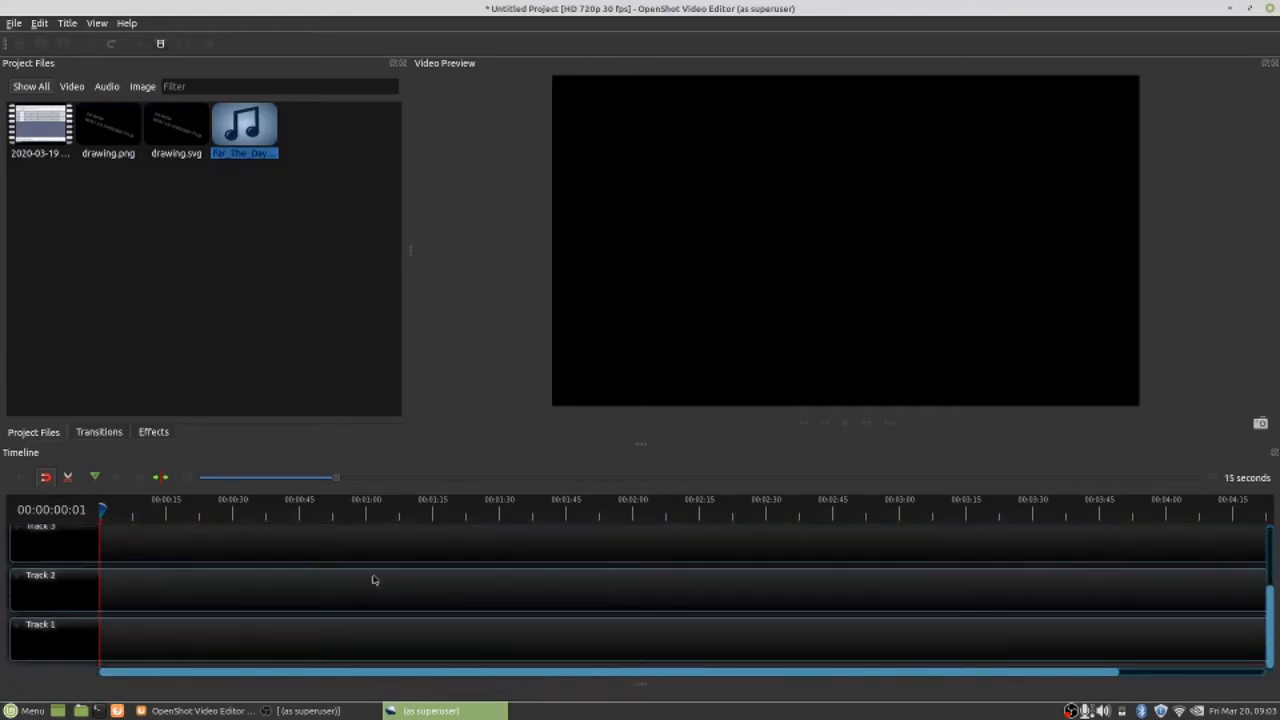
scroll(372, 579, down, 2)
scroll(236, 615, up, 2)
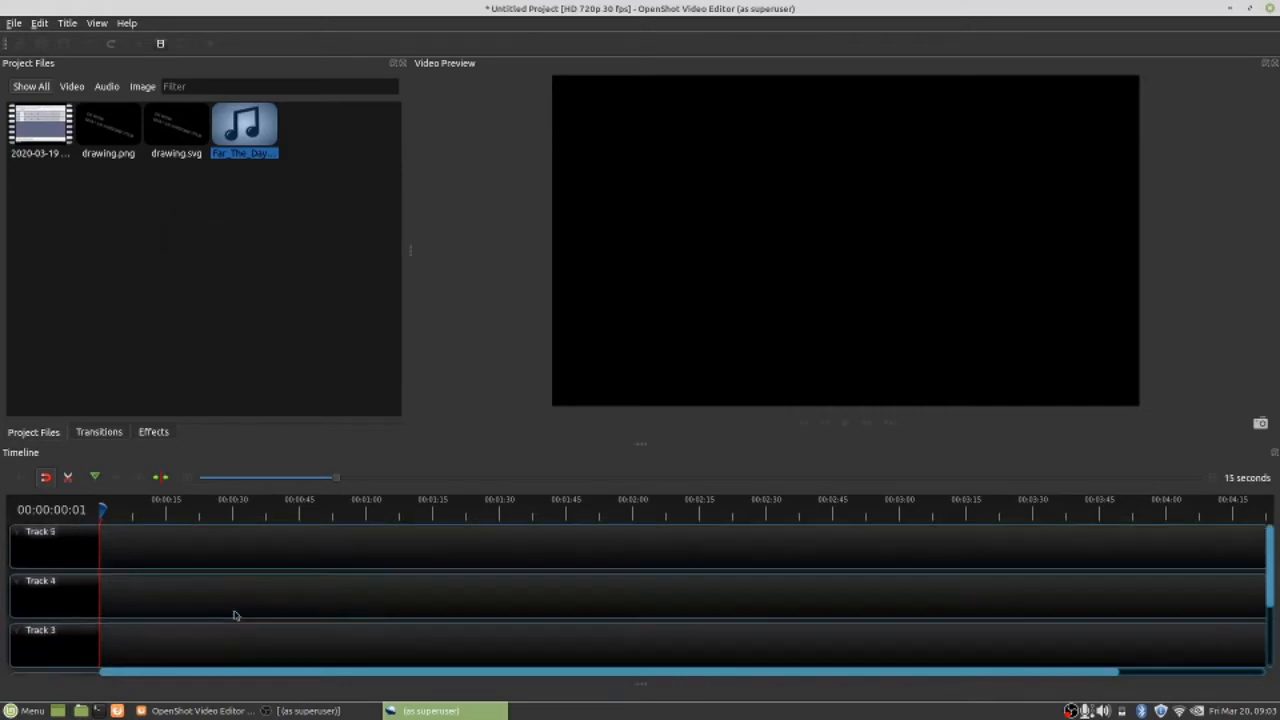
scroll(236, 615, down, 2)
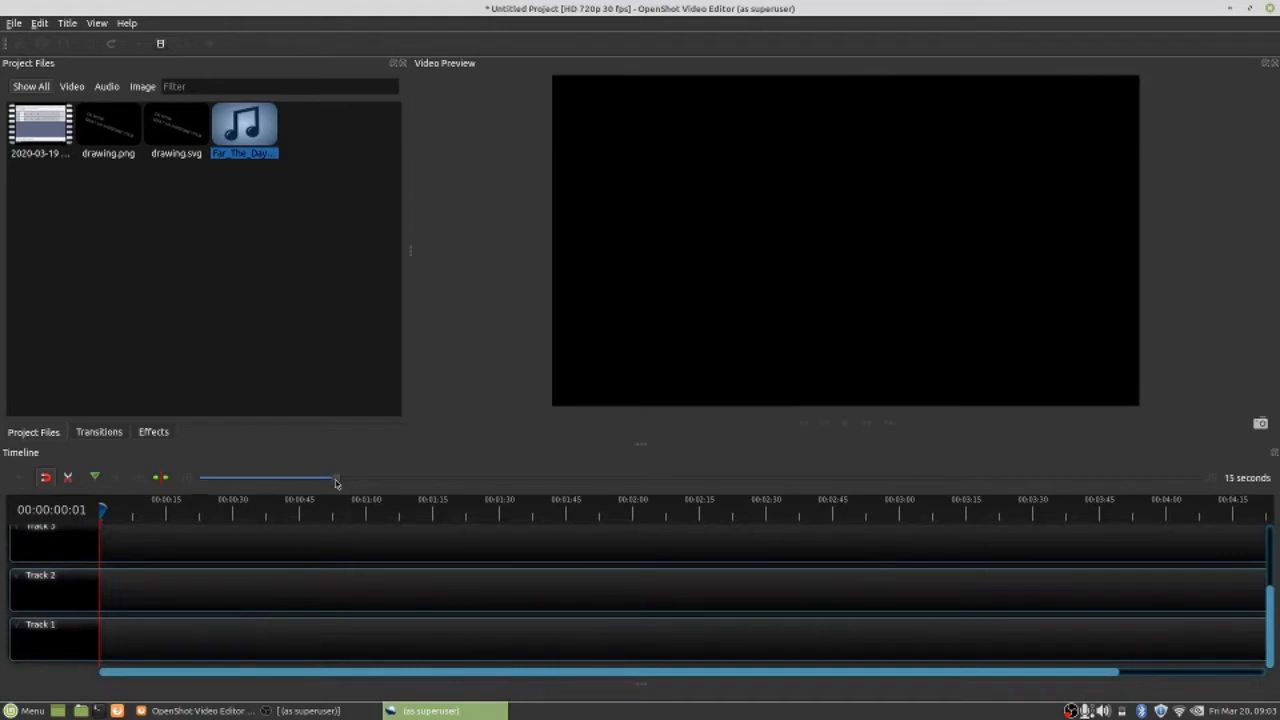
mouse_move(336, 483)
mouse_down()
mouse_move(243, 480)
mouse_move(470, 489)
mouse_move(205, 479)
mouse_move(357, 483)
mouse_move(335, 481)
mouse_up()
click(36, 140)
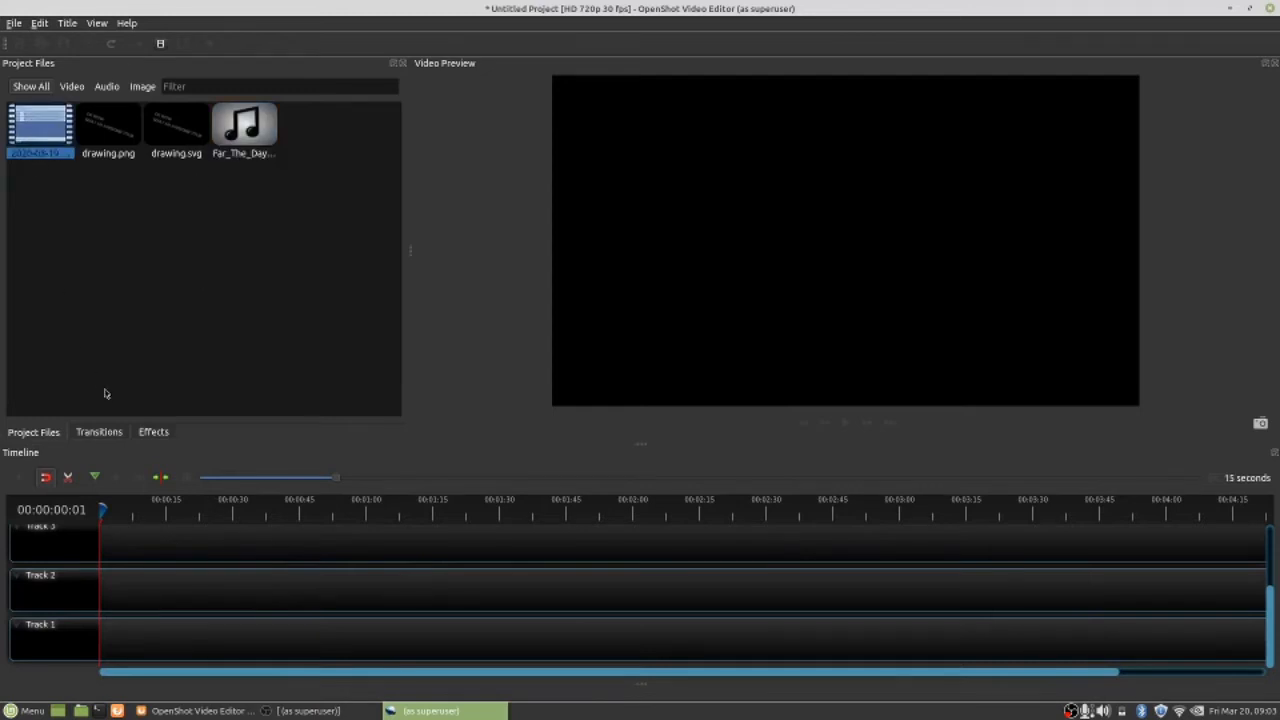
drag(29, 124, 160, 587)
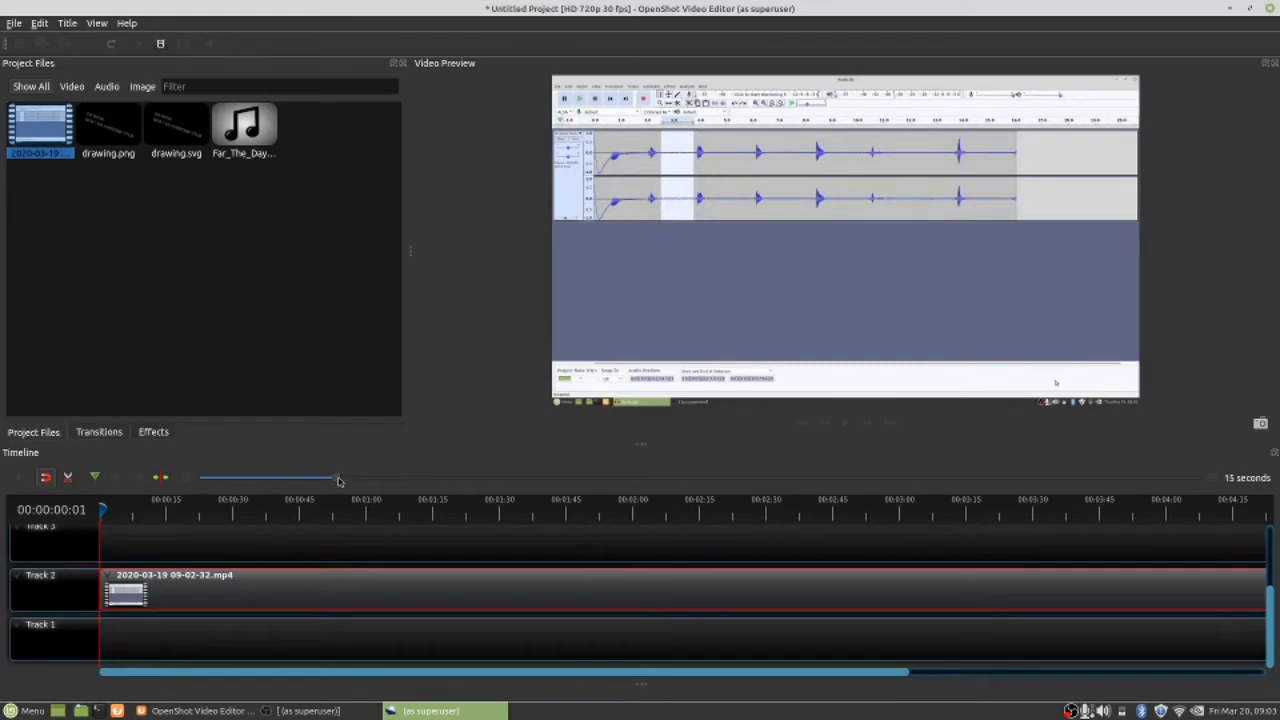
drag(338, 479, 400, 480)
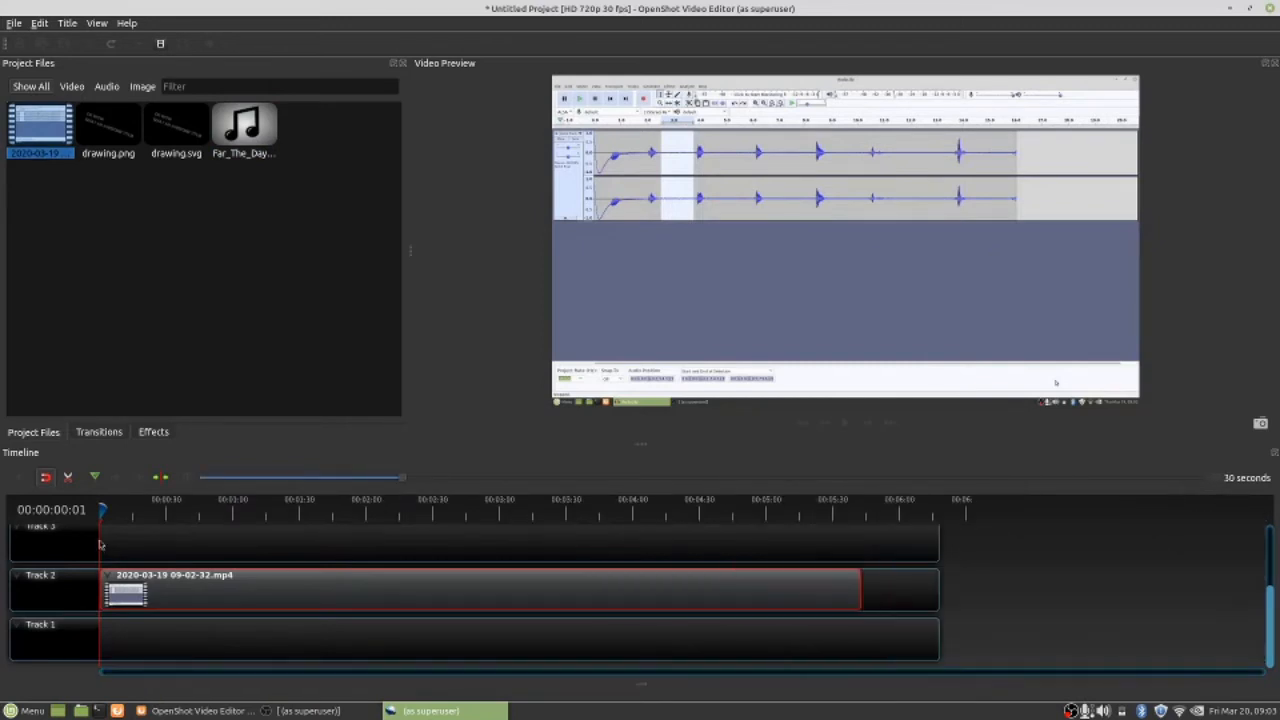
- Place the title image drawing.png at the start of Track 3, above the video clip
scroll(110, 546, up, 2)
scroll(118, 549, down, 2)
scroll(118, 549, up, 2)
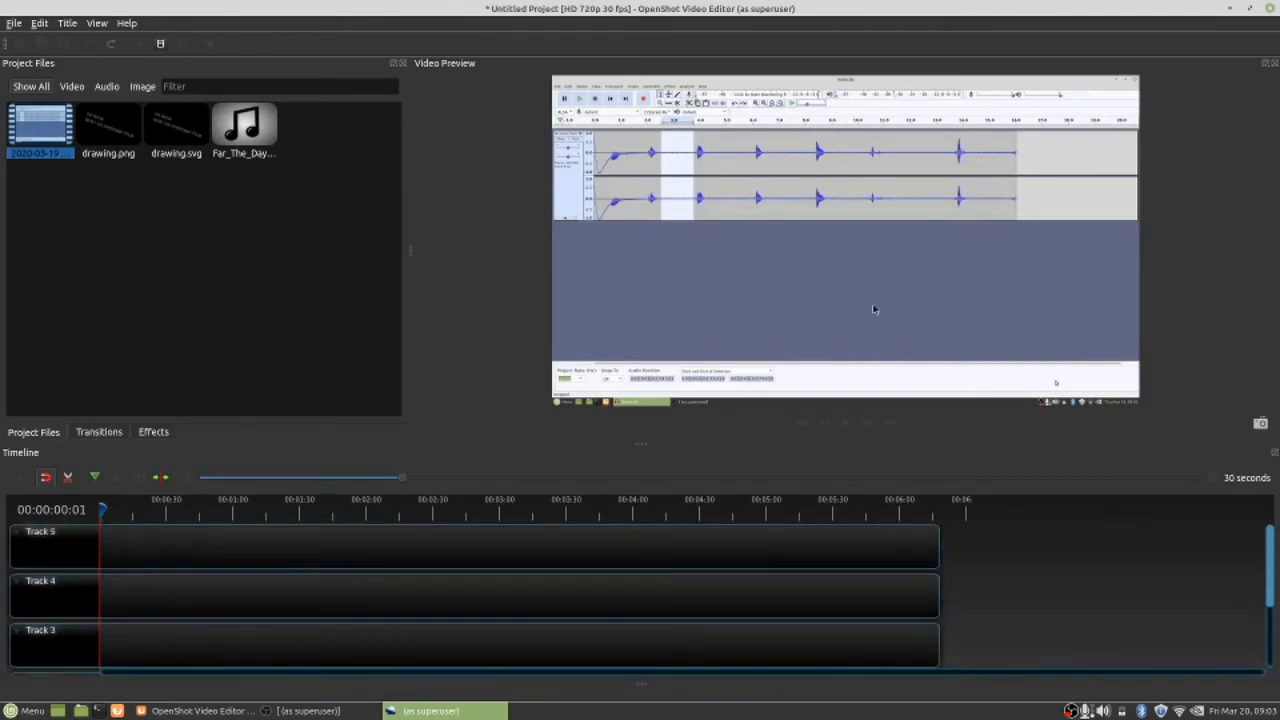
scroll(316, 577, down, 2)
scroll(316, 575, up, 1)
scroll(316, 575, down, 1)
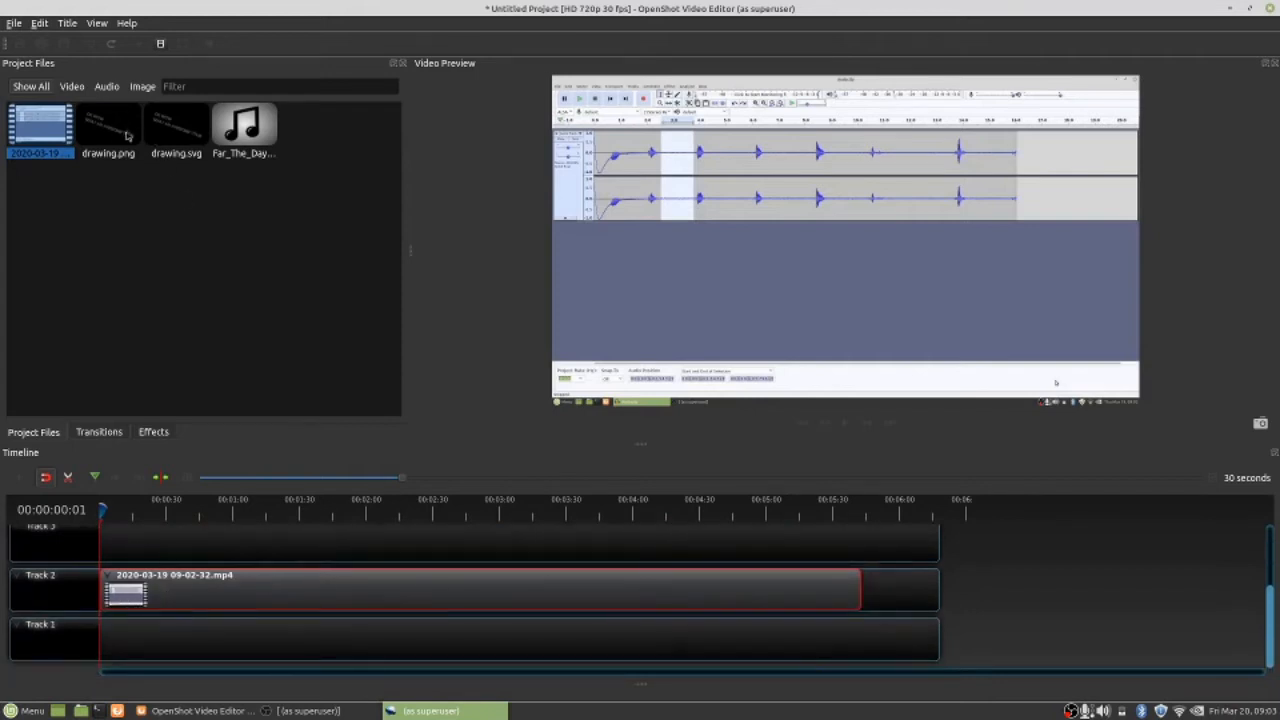
mouse_move(110, 138)
mouse_down()
mouse_move(120, 529)
mouse_move(95, 535)
mouse_move(108, 521)
mouse_up()
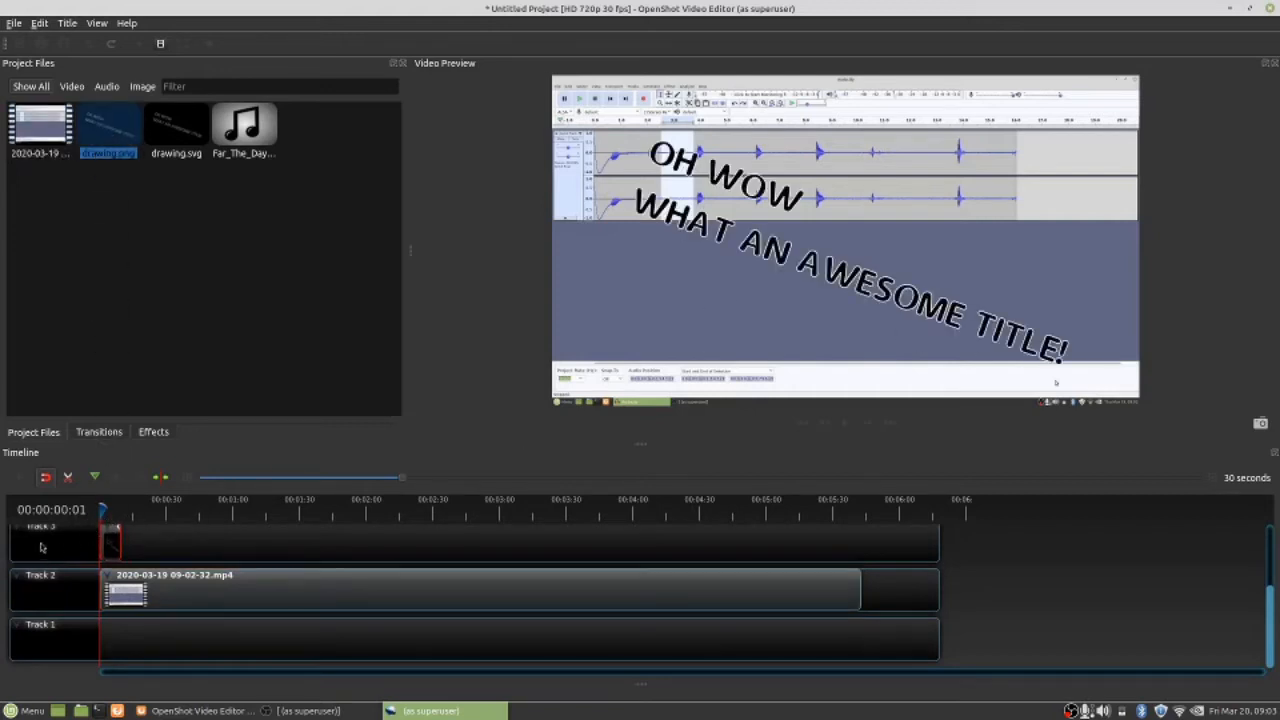
- Try the video clip on Track 4 above the title image and return it to the start of Track 2
scroll(148, 551, up, 1)
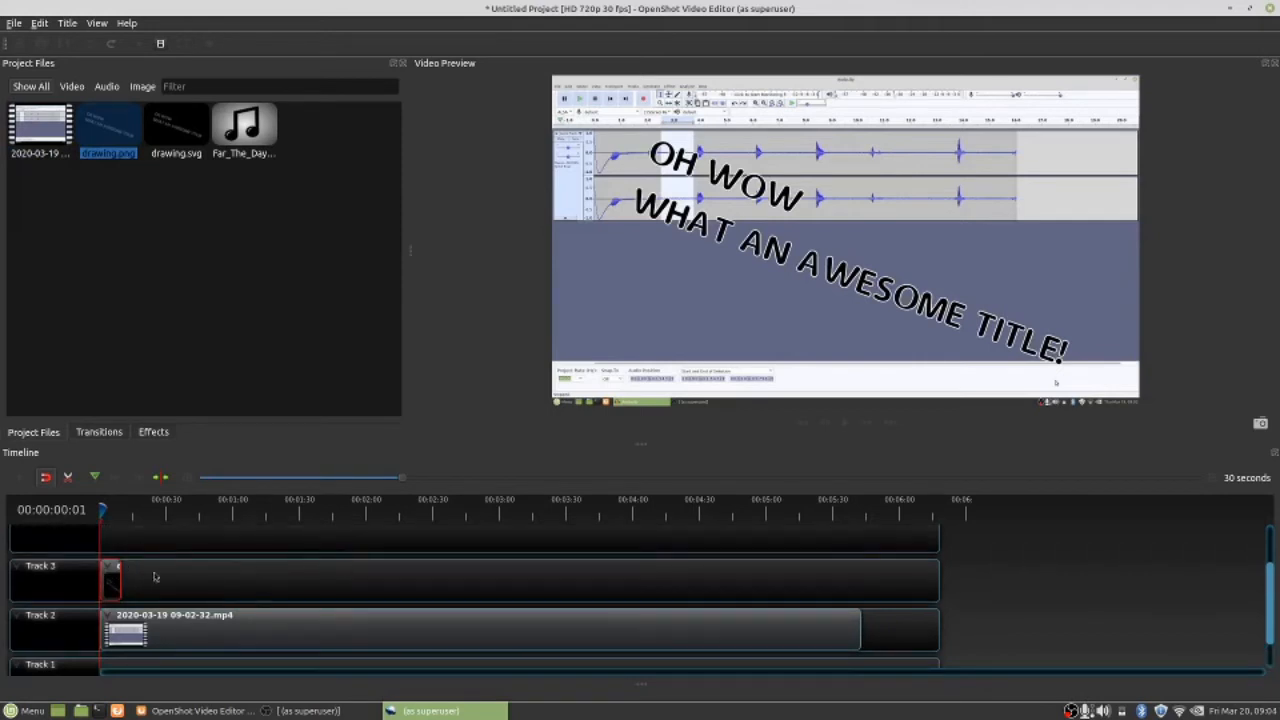
scroll(186, 566, down, 1)
scroll(188, 562, up, 2)
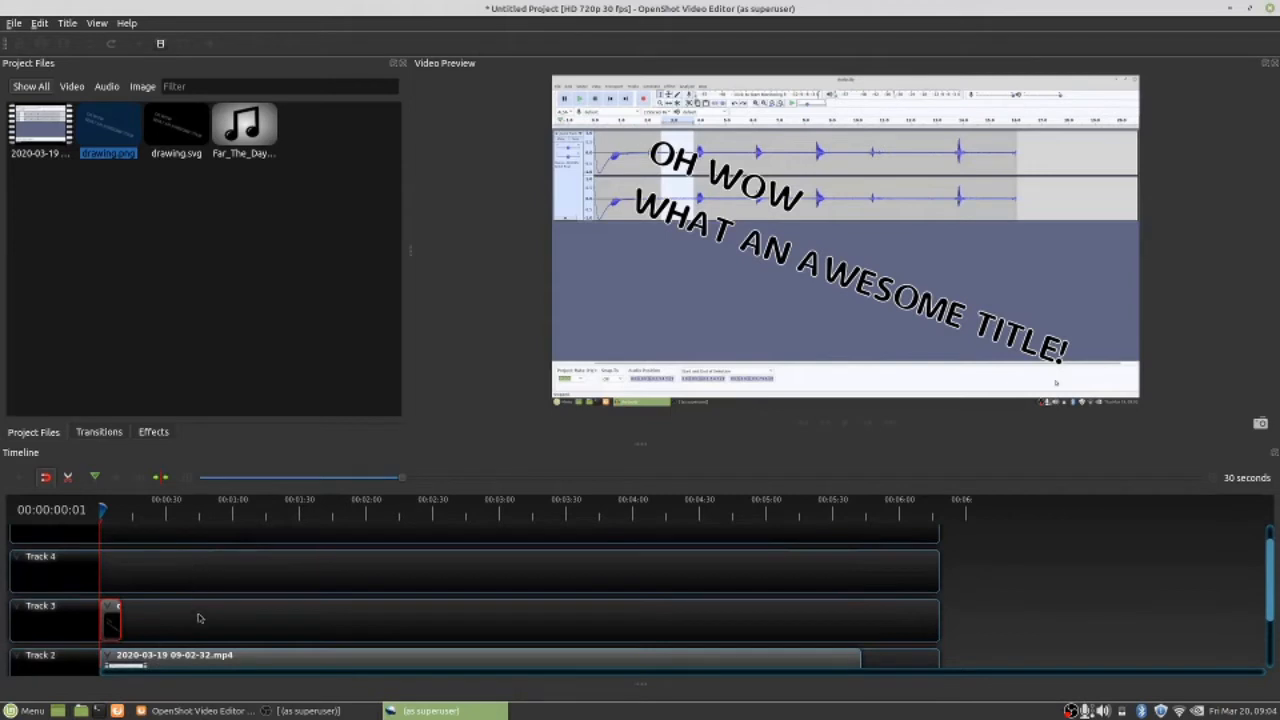
drag(196, 666, 196, 569)
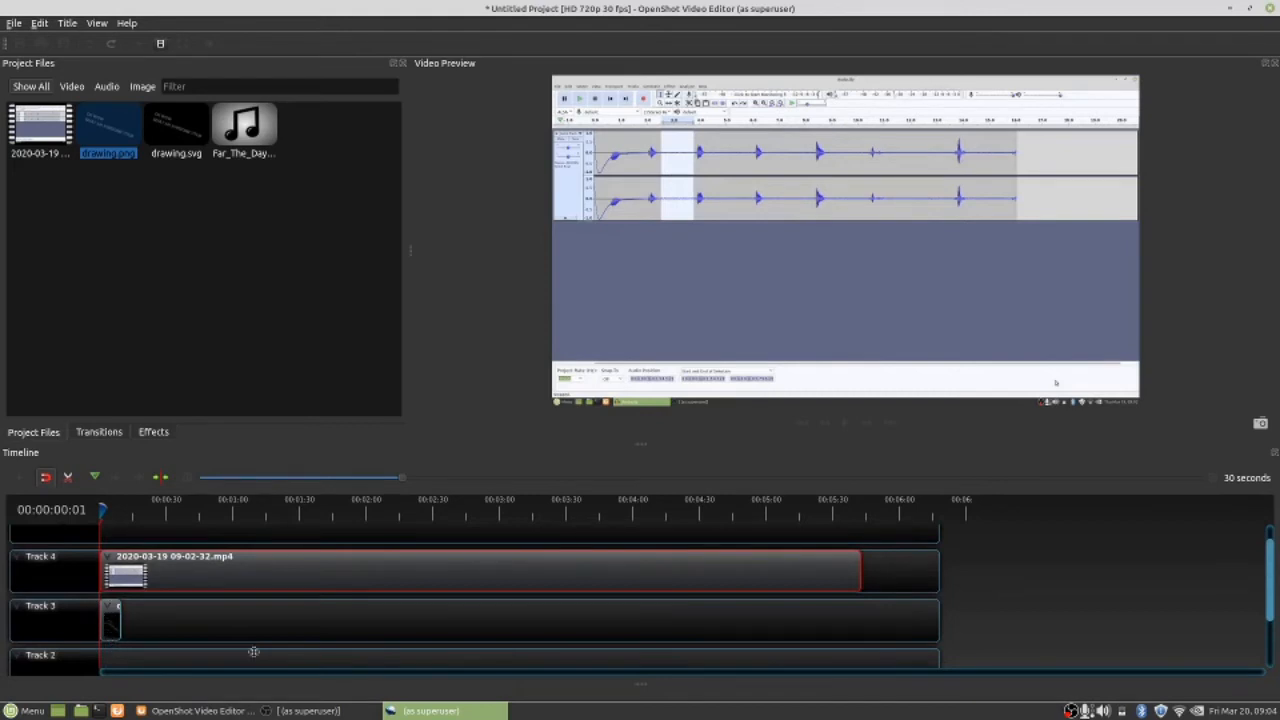
drag(256, 564, 249, 654)
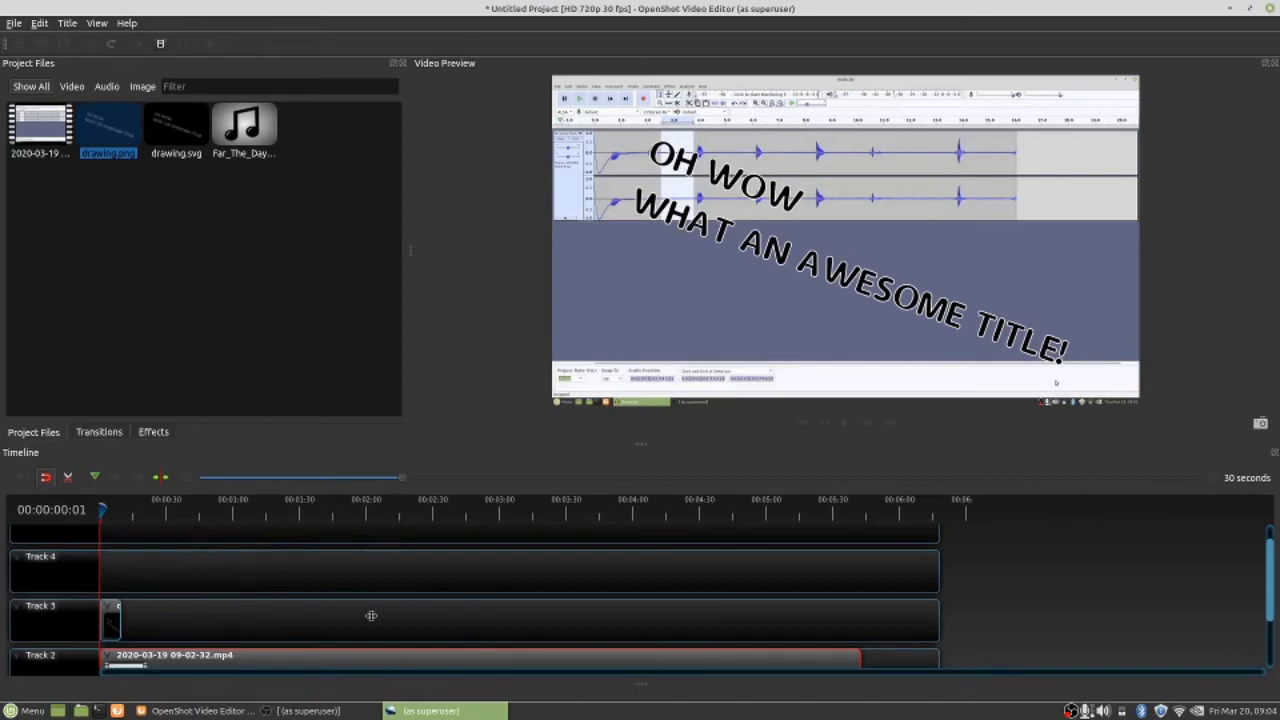
- Place the music file Far_The_Days_Come.mp3 at the start of Track 1, below the video clip
scroll(306, 585, down, 1)
scroll(308, 589, down, 1)
scroll(308, 588, up, 2)
scroll(308, 587, down, 1)
scroll(344, 606, down, 1)
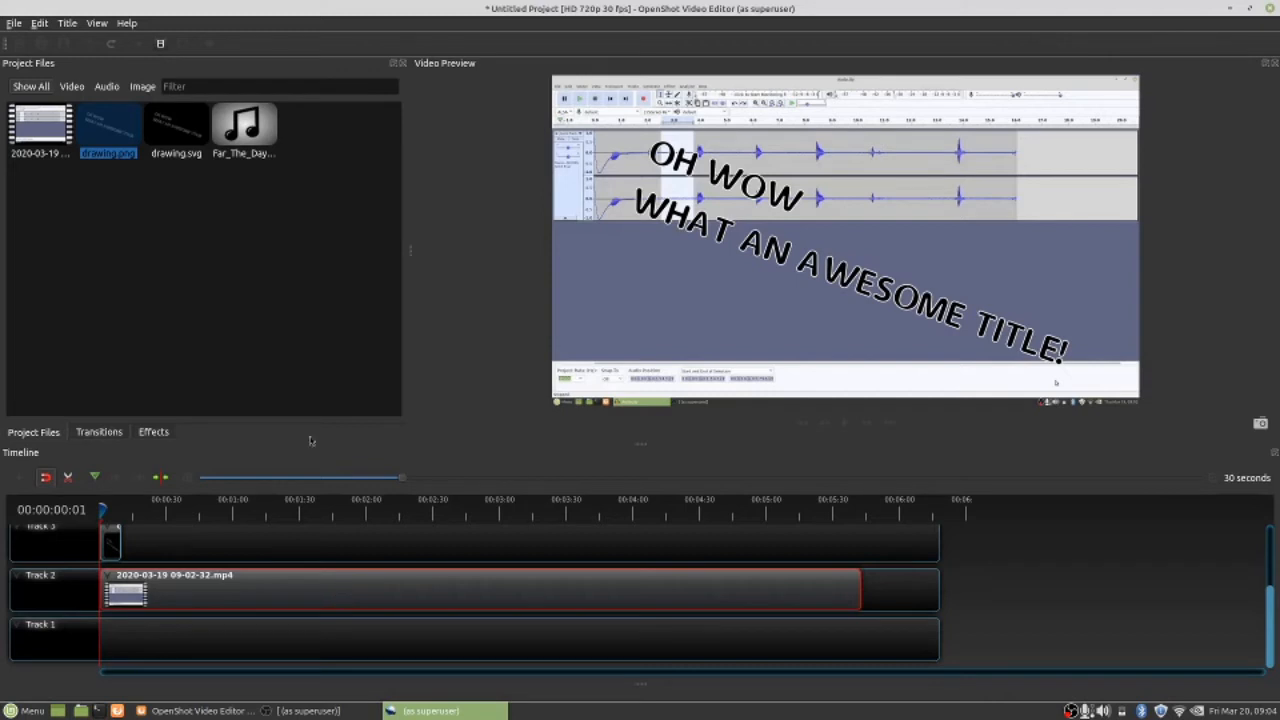
drag(237, 125, 98, 631)
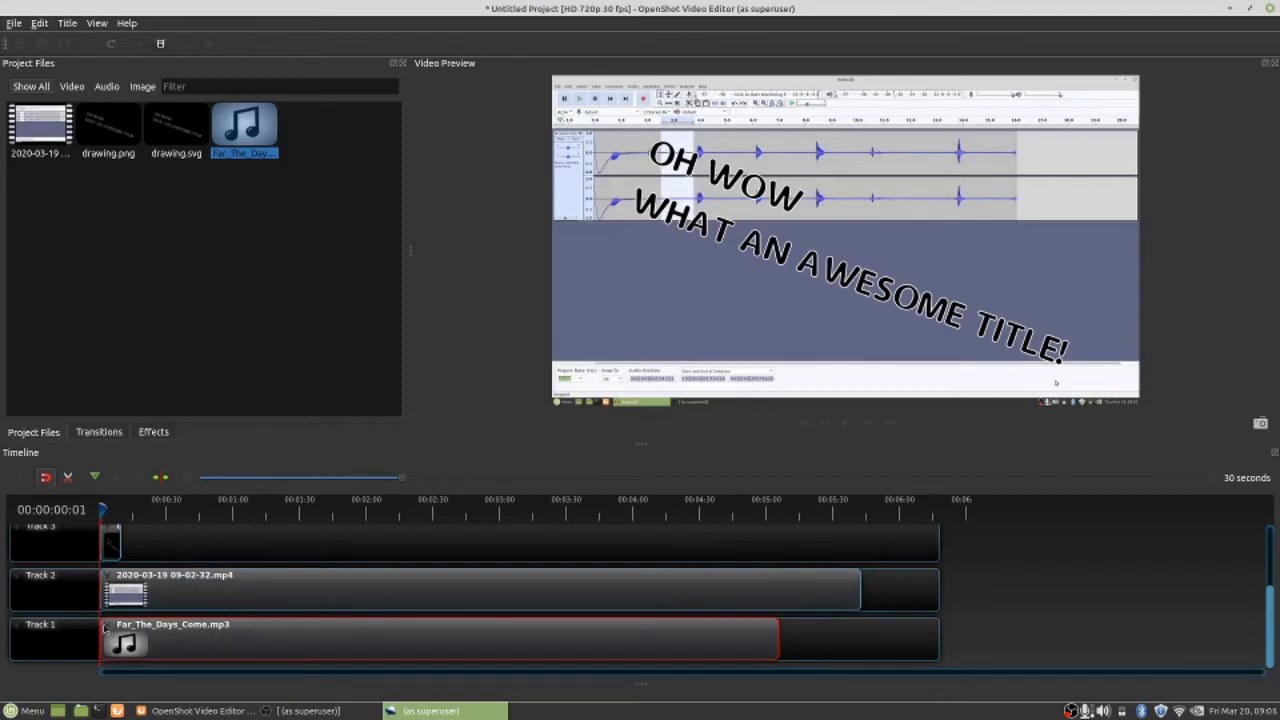
- Set the volume of the entire music clip on Track 1 to 50%
right_click(200, 643)
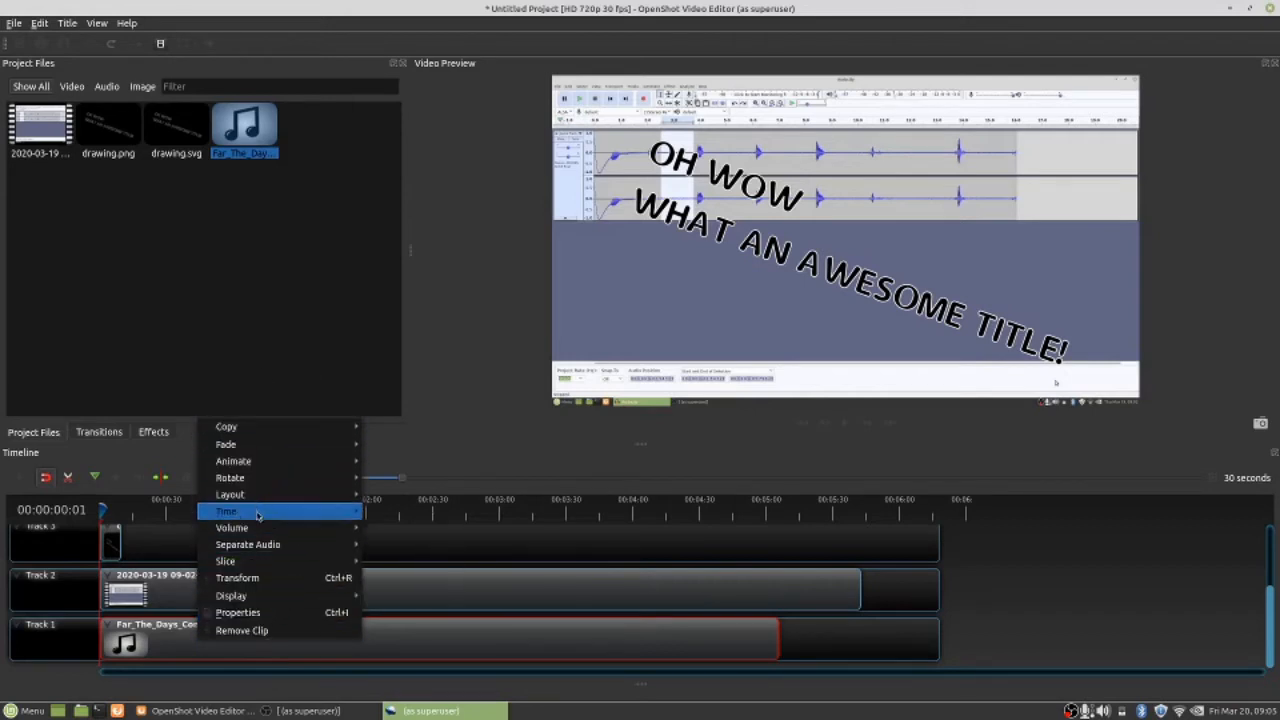
mouse_move(259, 531)
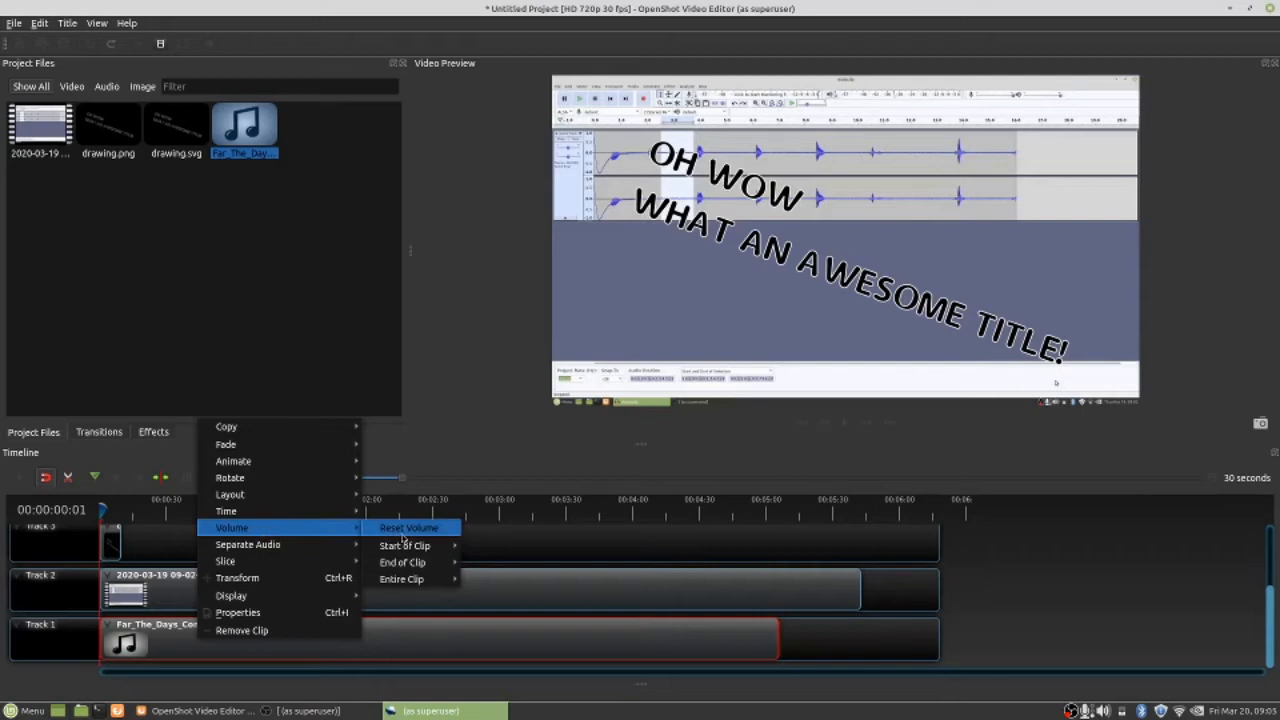
mouse_move(406, 543)
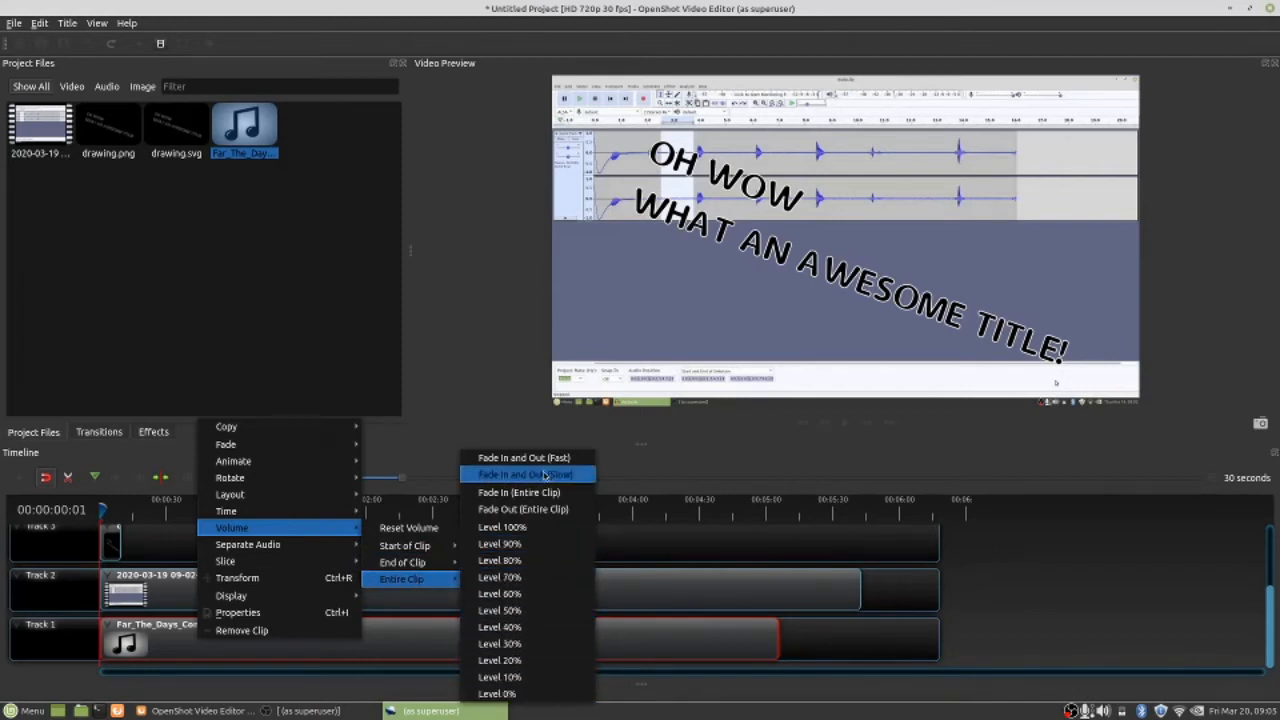
click(500, 610)
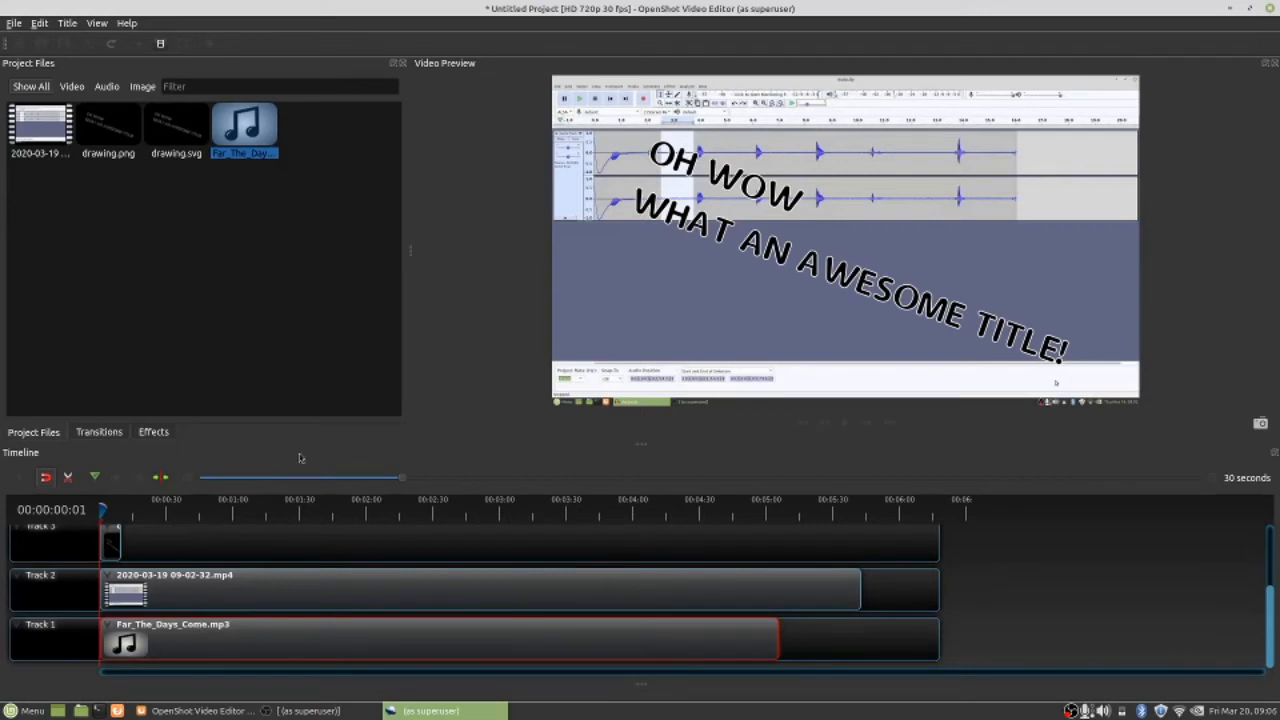
- Split the video clip on Track 2 at about 00:02:17 with the razor tool
click(404, 506)
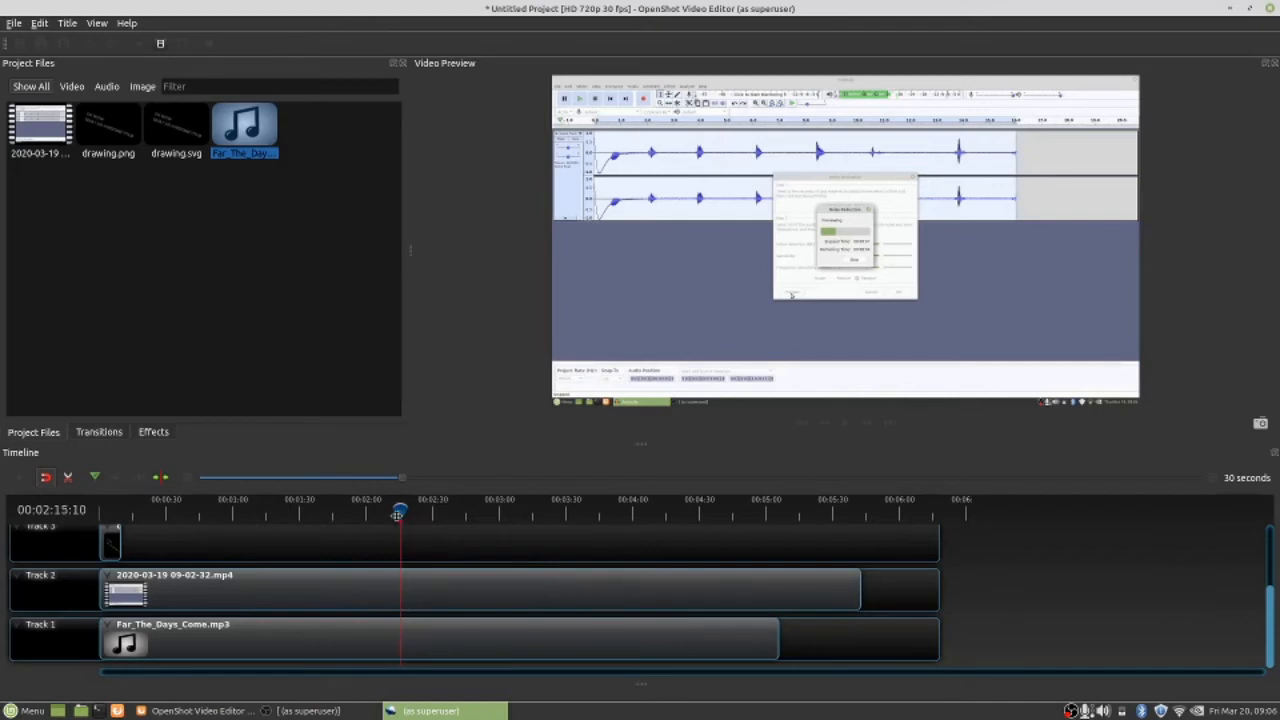
drag(404, 512, 313, 514)
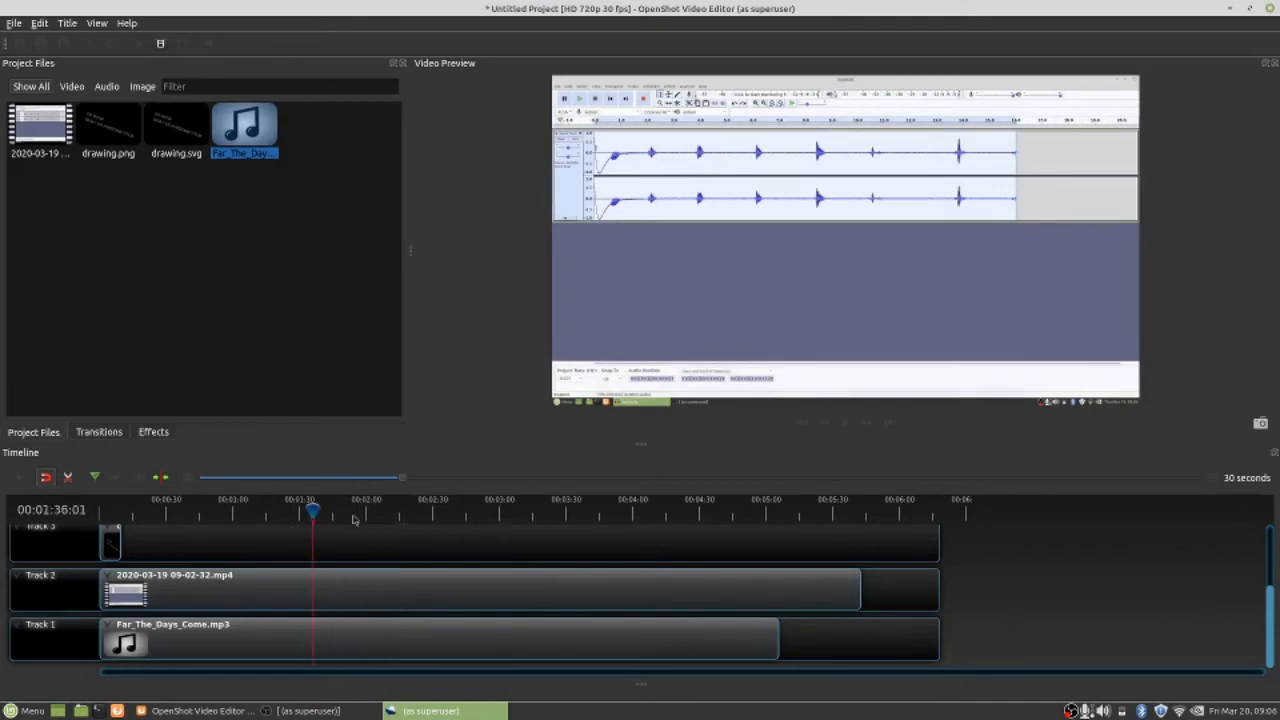
click(348, 511)
drag(348, 511, 405, 512)
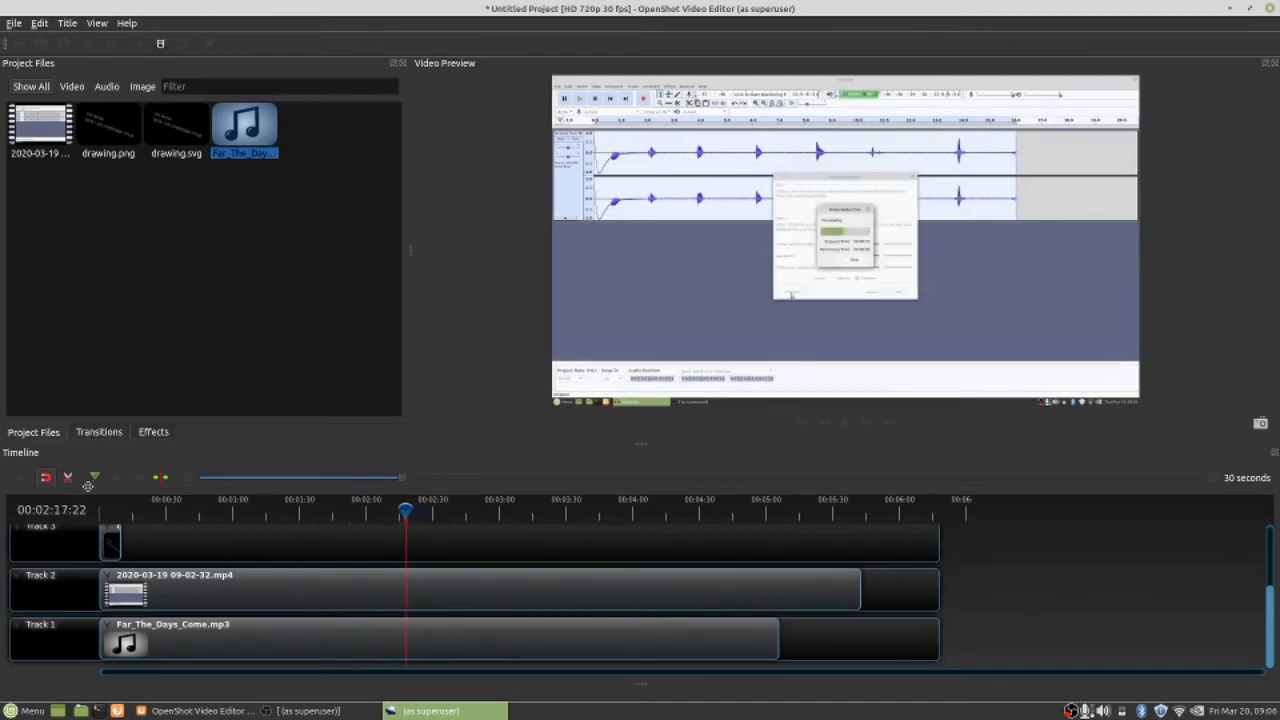
click(67, 479)
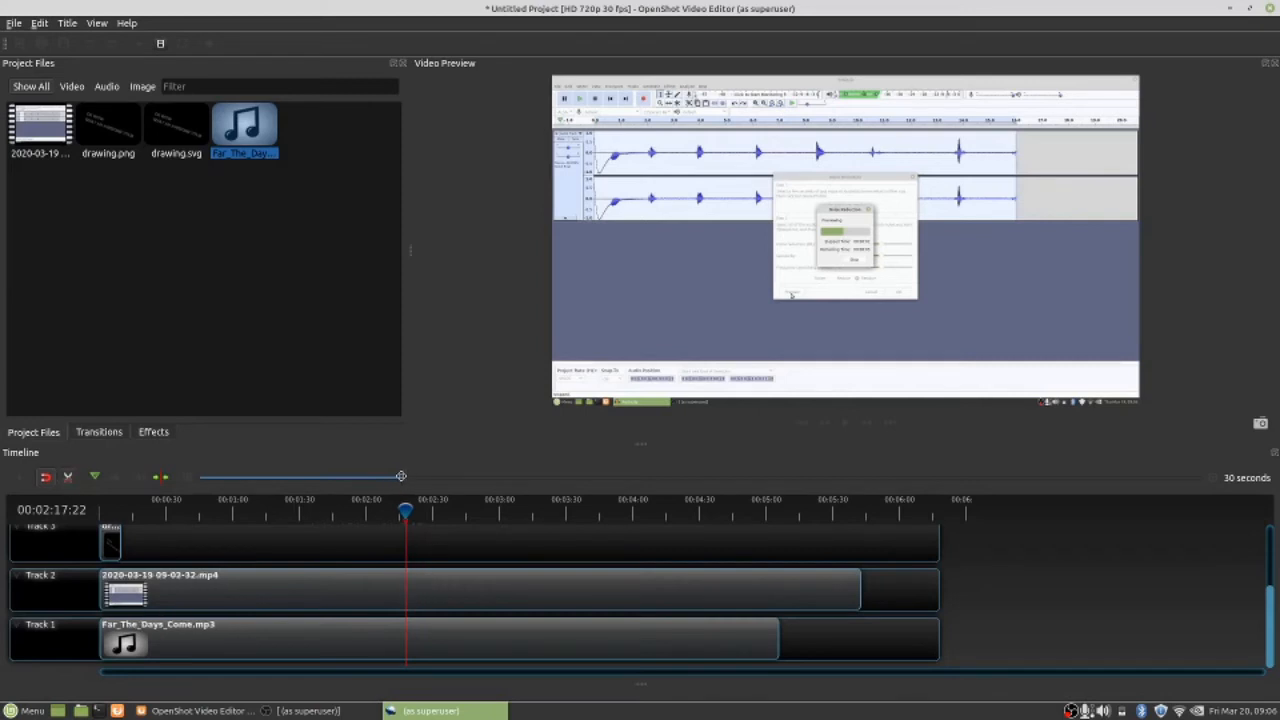
drag(401, 478, 312, 481)
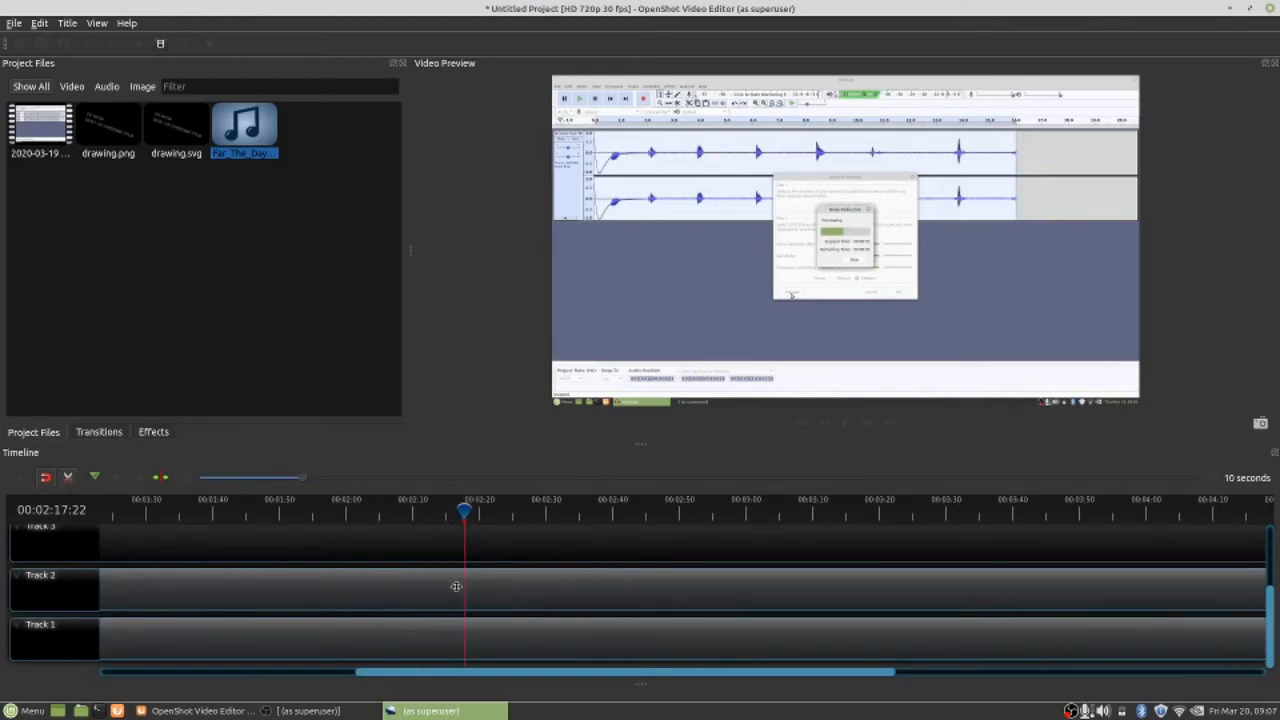
click(458, 586)
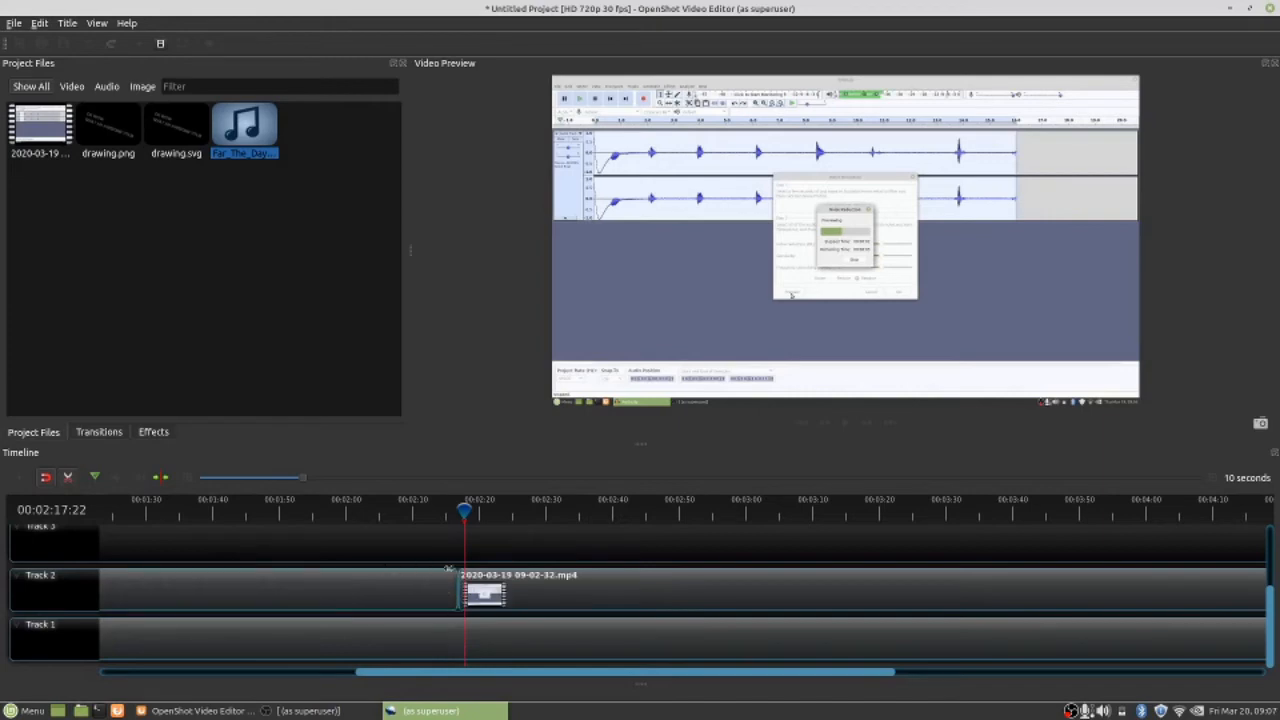
- Split the video clip on Track 2 again at about 00:02:53 and 00:02:29, and turn off the razor tool
click(699, 564)
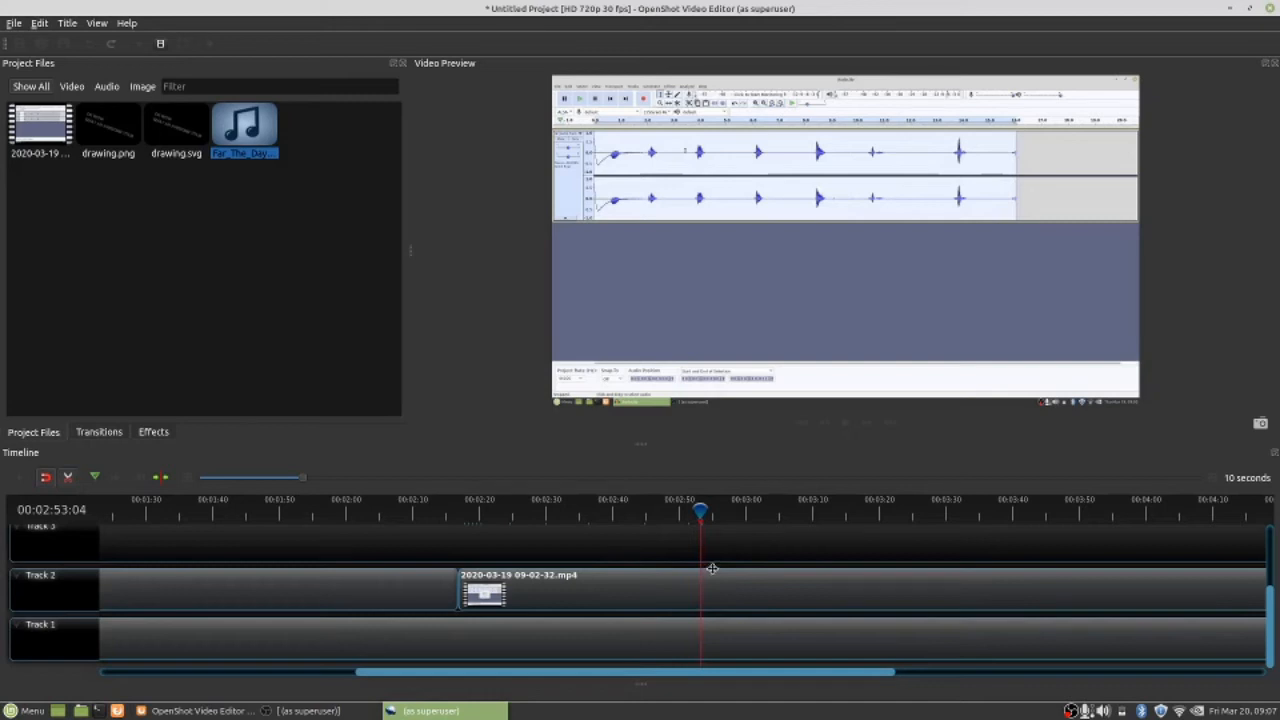
click(703, 581)
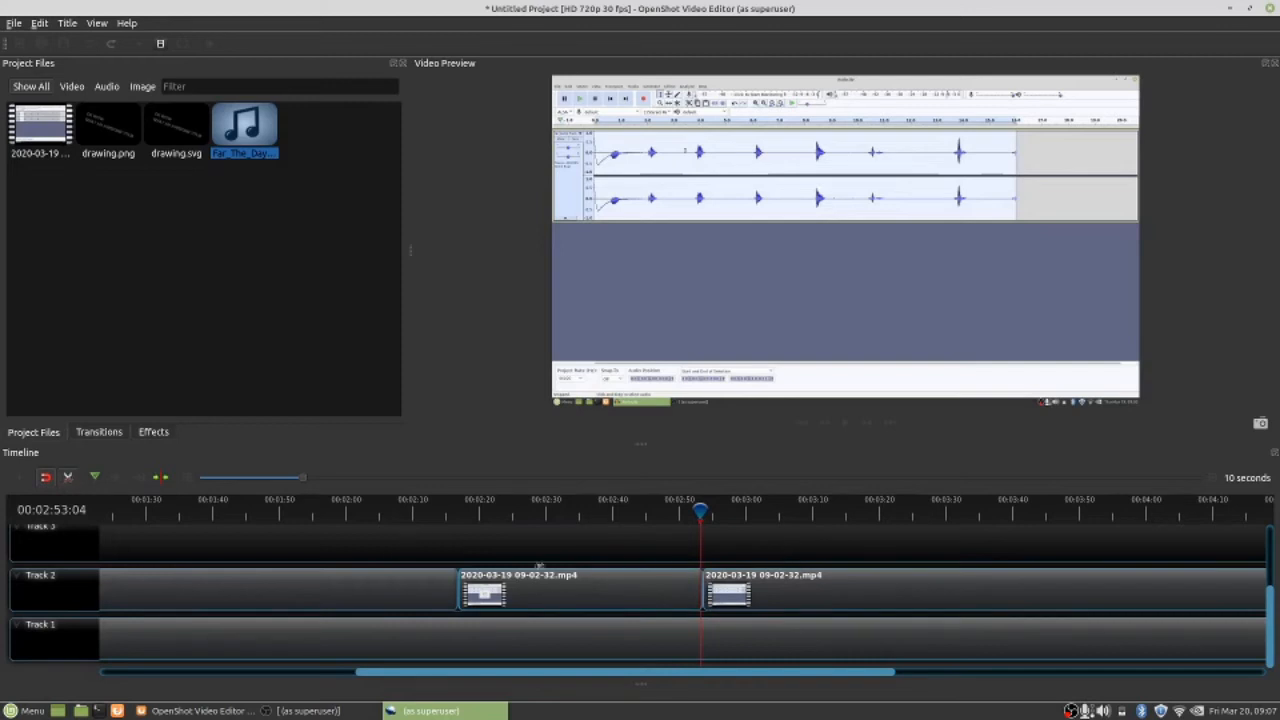
click(540, 588)
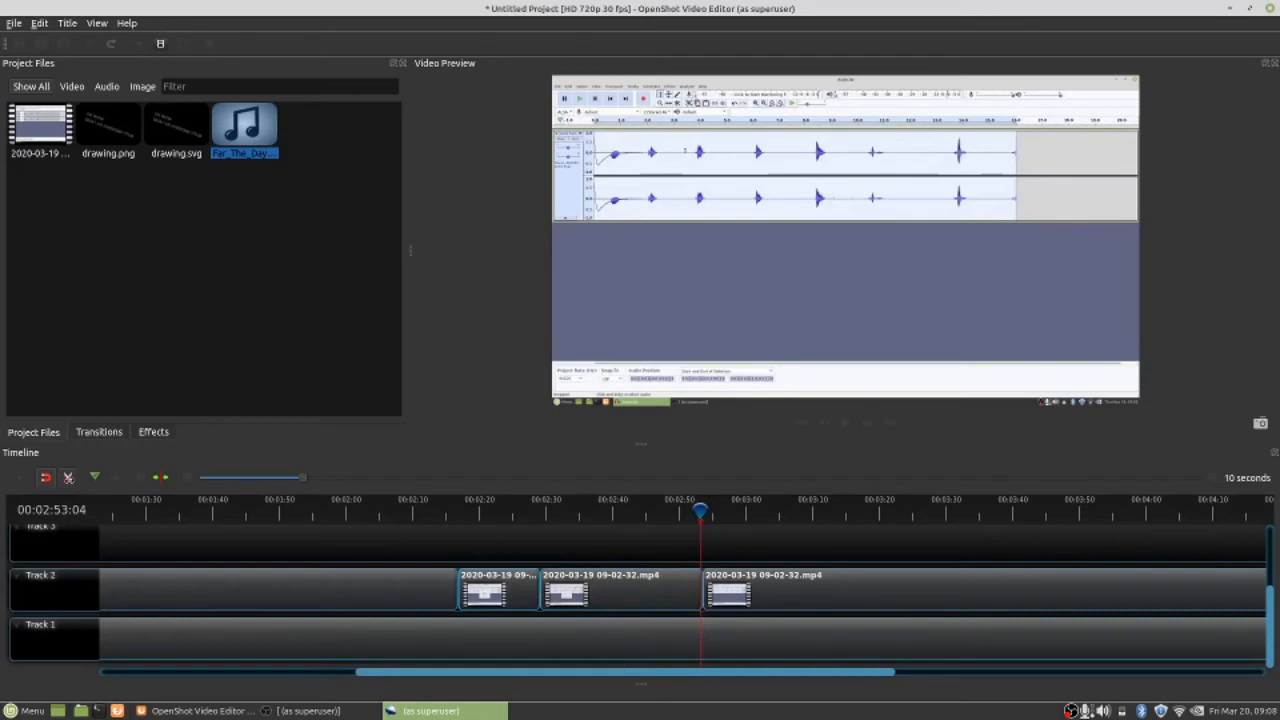
click(68, 478)
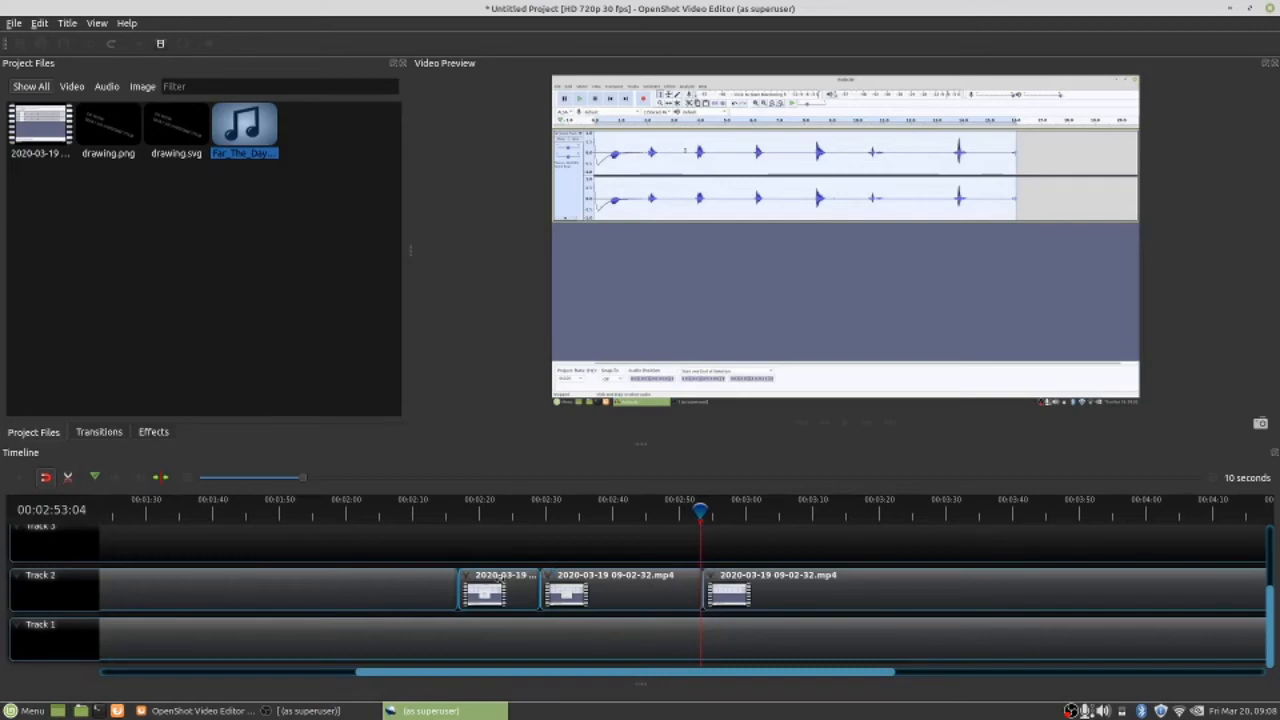
- Delete the two cut video pieces on Track 2 between about 00:02:17 and 00:02:53
click(501, 576)
key(Delete)
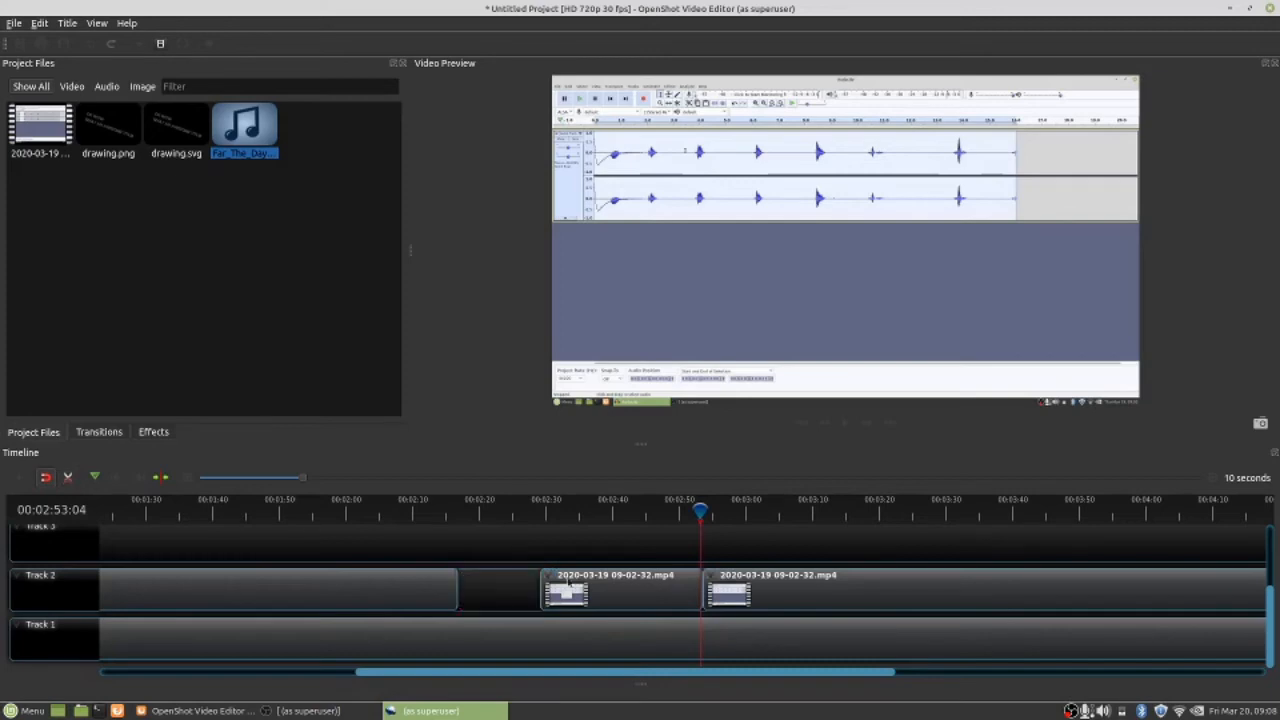
click(624, 588)
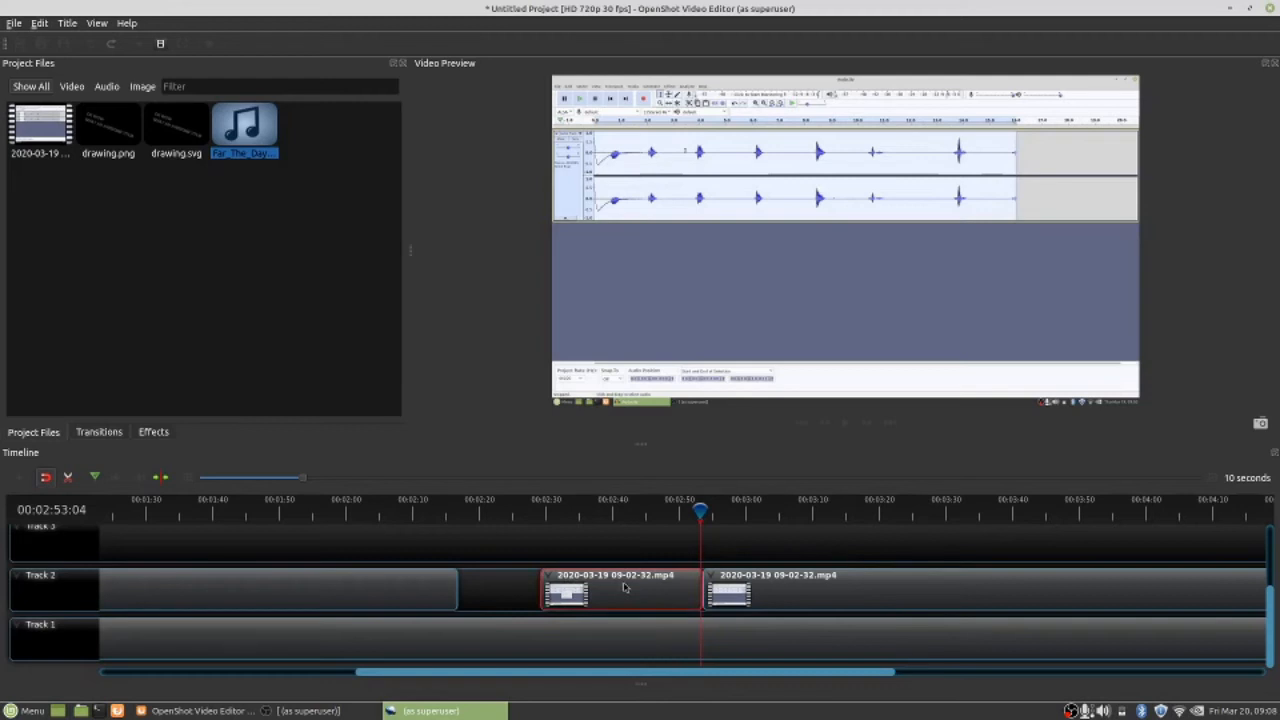
key(Delete)
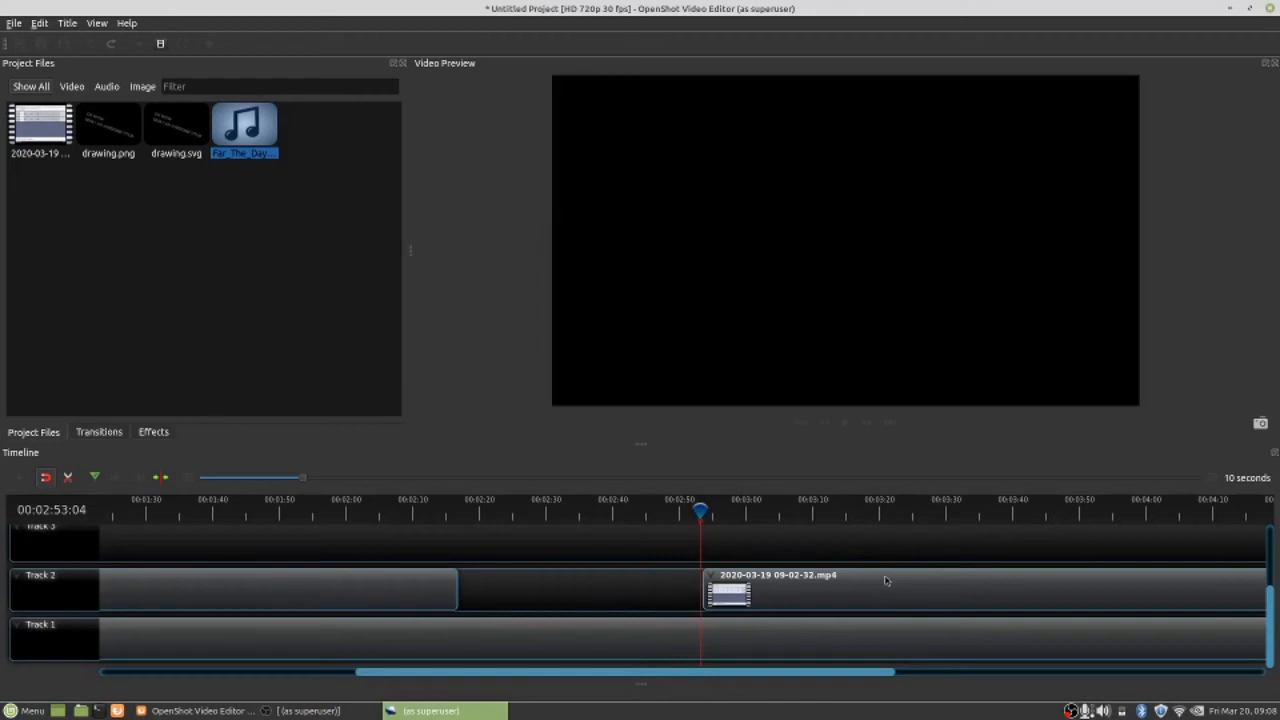
- Move the remaining video clip on Track 2 against the end of the first piece to close the gap, and preview the result
drag(884, 580, 643, 578)
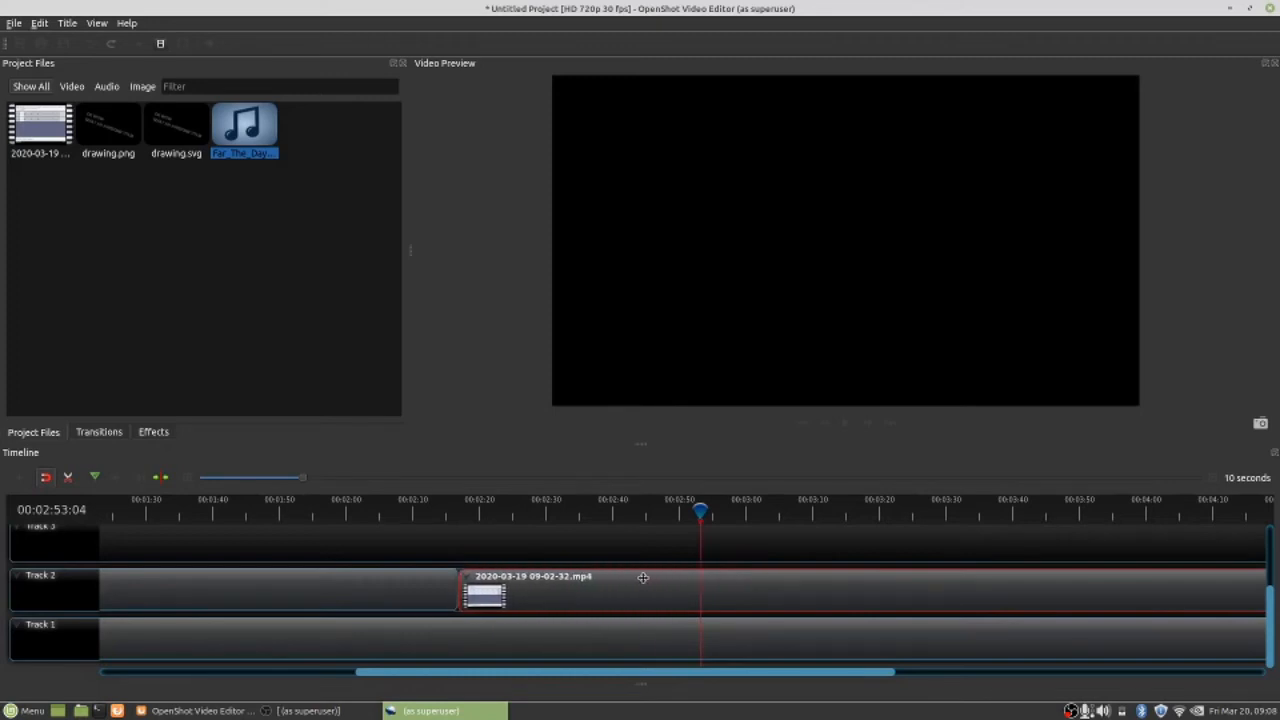
drag(643, 578, 862, 571)
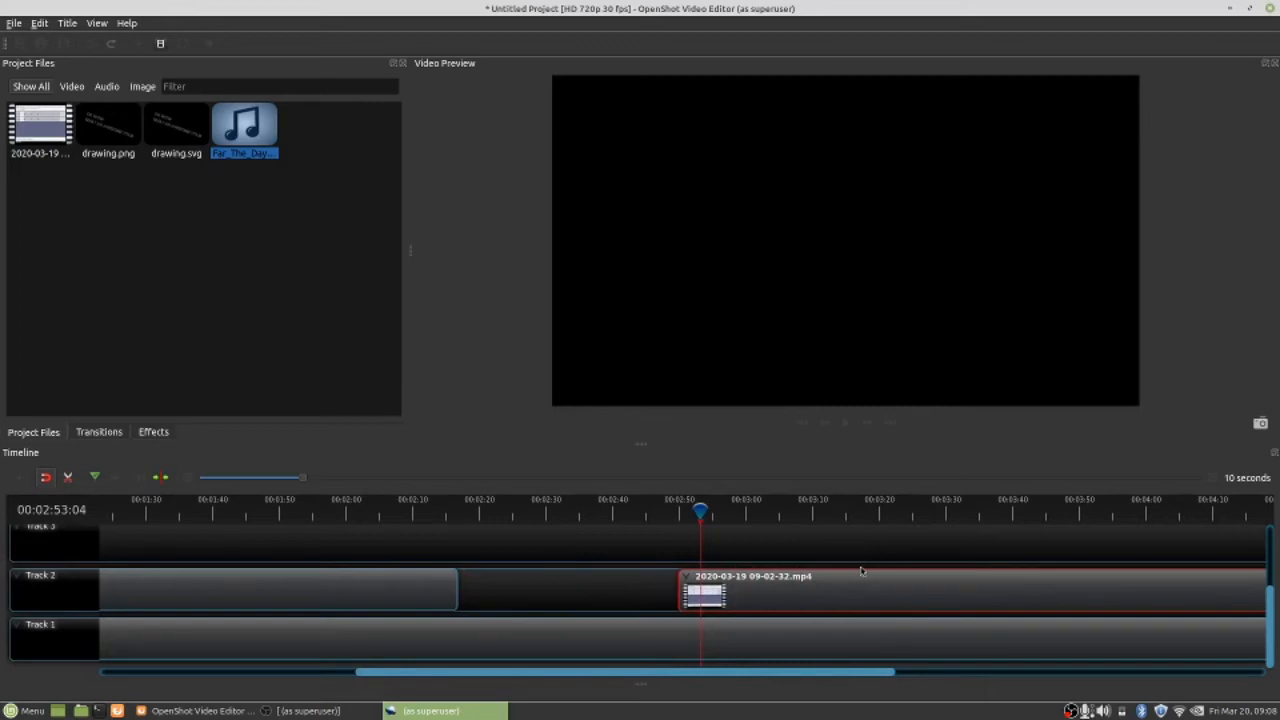
drag(862, 571, 646, 572)
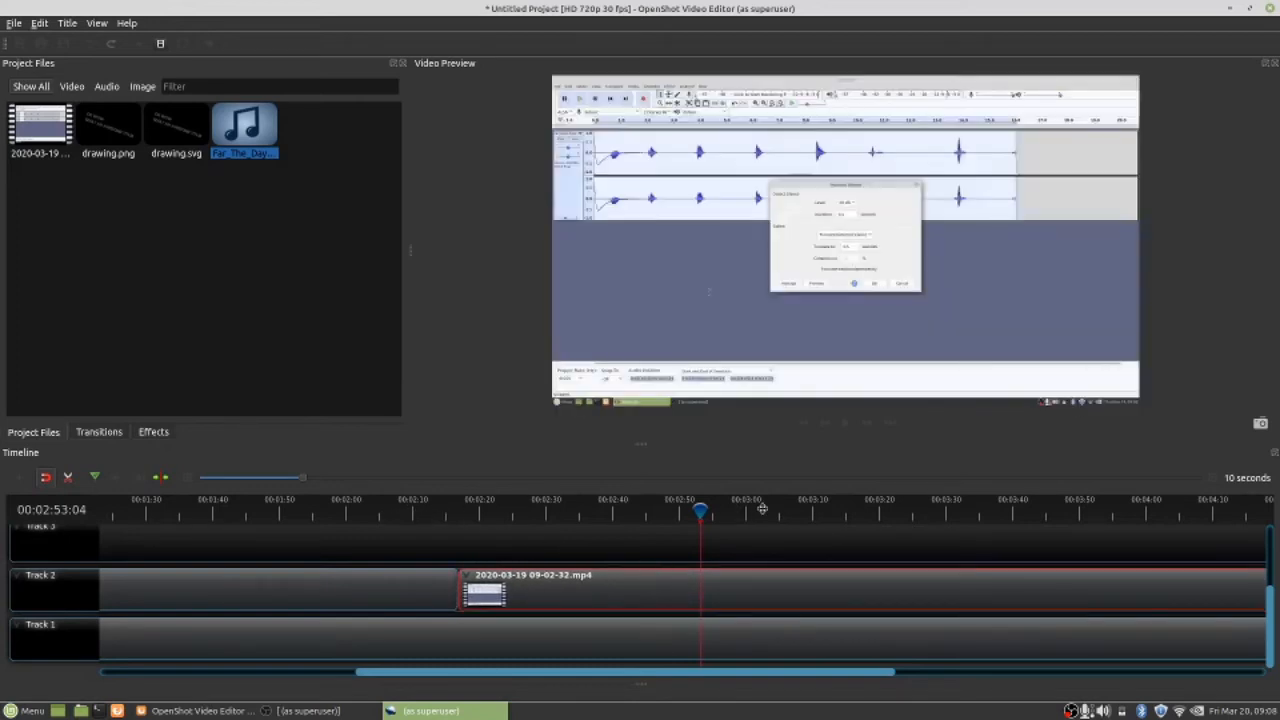
drag(700, 511, 575, 518)
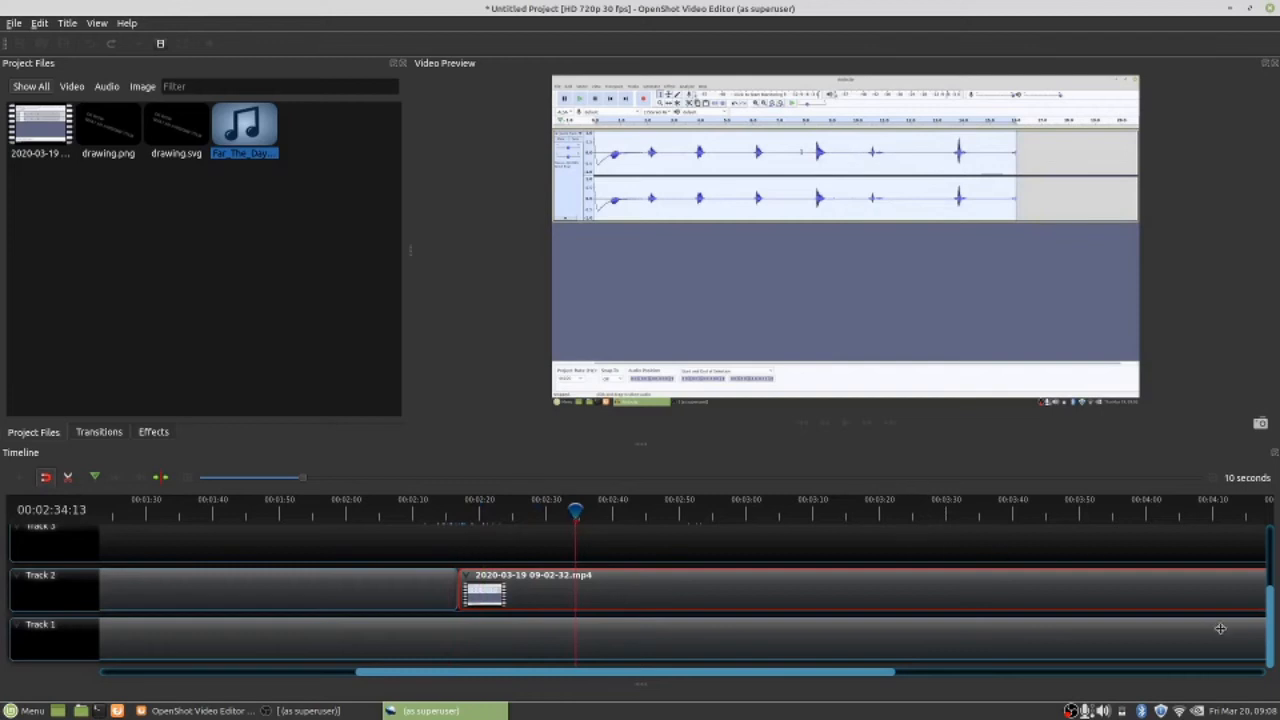
- Start a new title from the "Cam..." template, the one beside Bubbles 2
drag(1270, 617, 1276, 668)
click(172, 120)
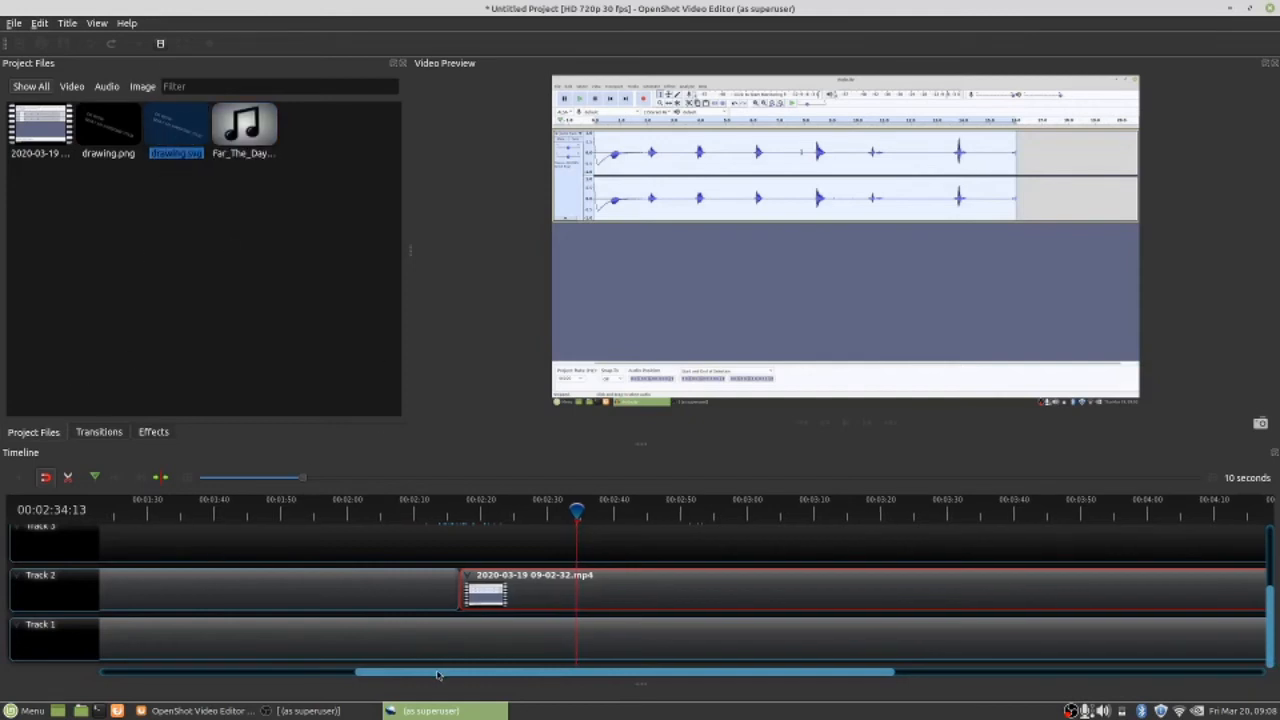
drag(438, 674, 182, 674)
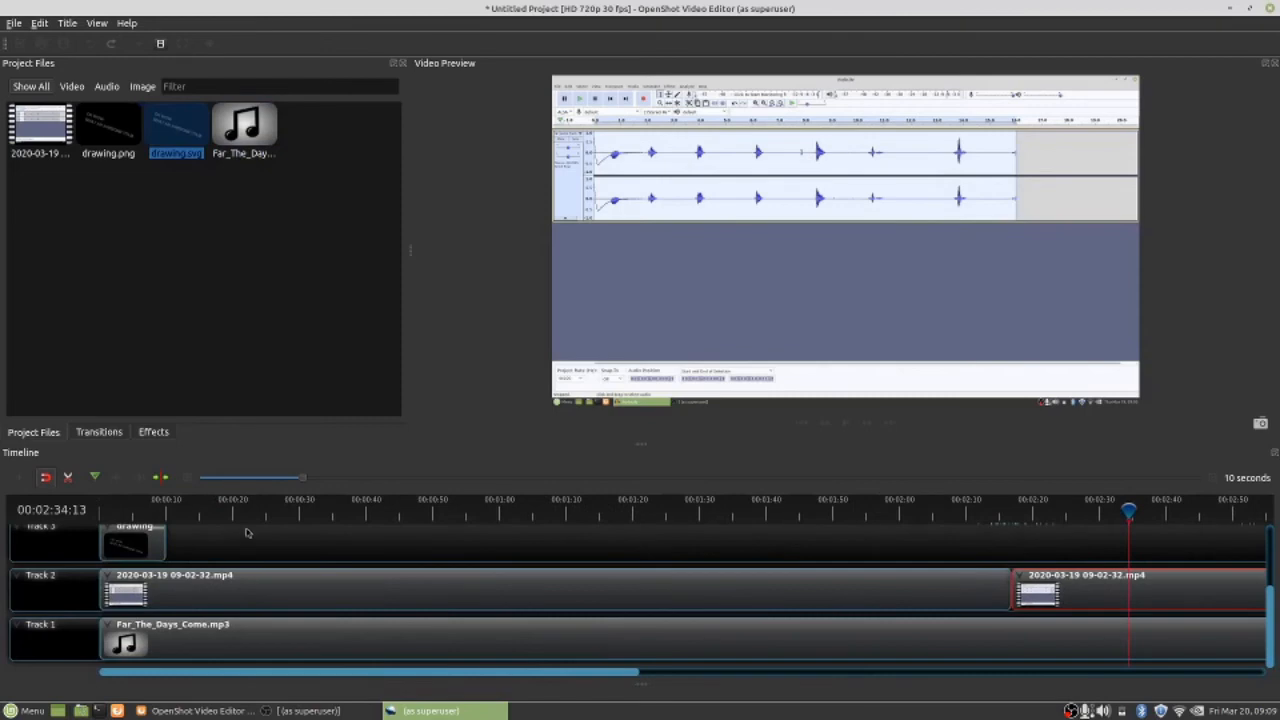
scroll(248, 538, up, 3)
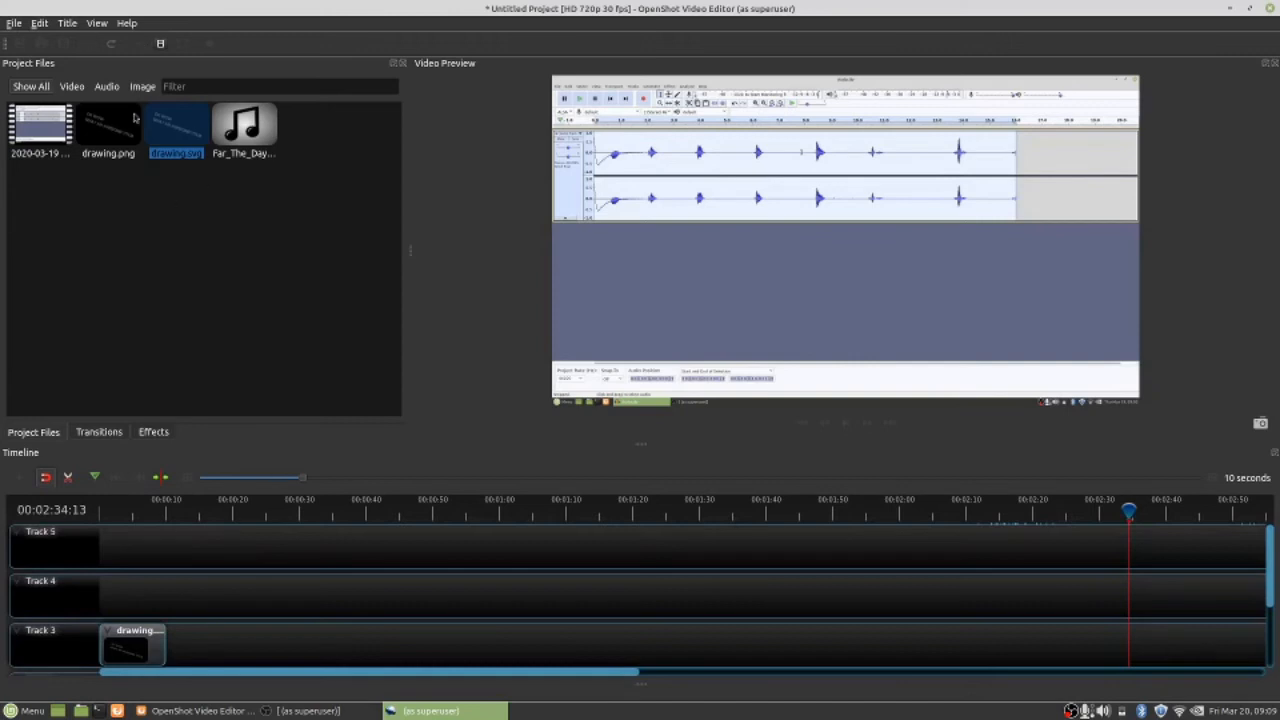
click(96, 24)
mouse_move(68, 27)
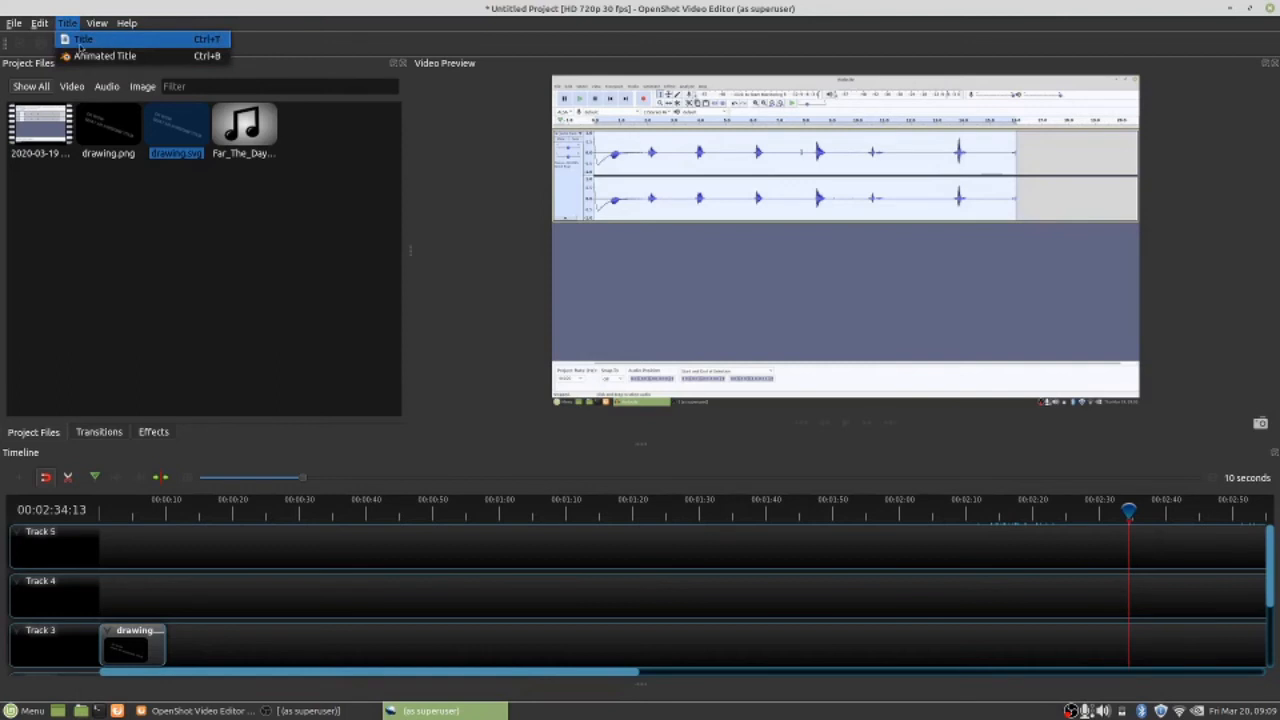
click(84, 40)
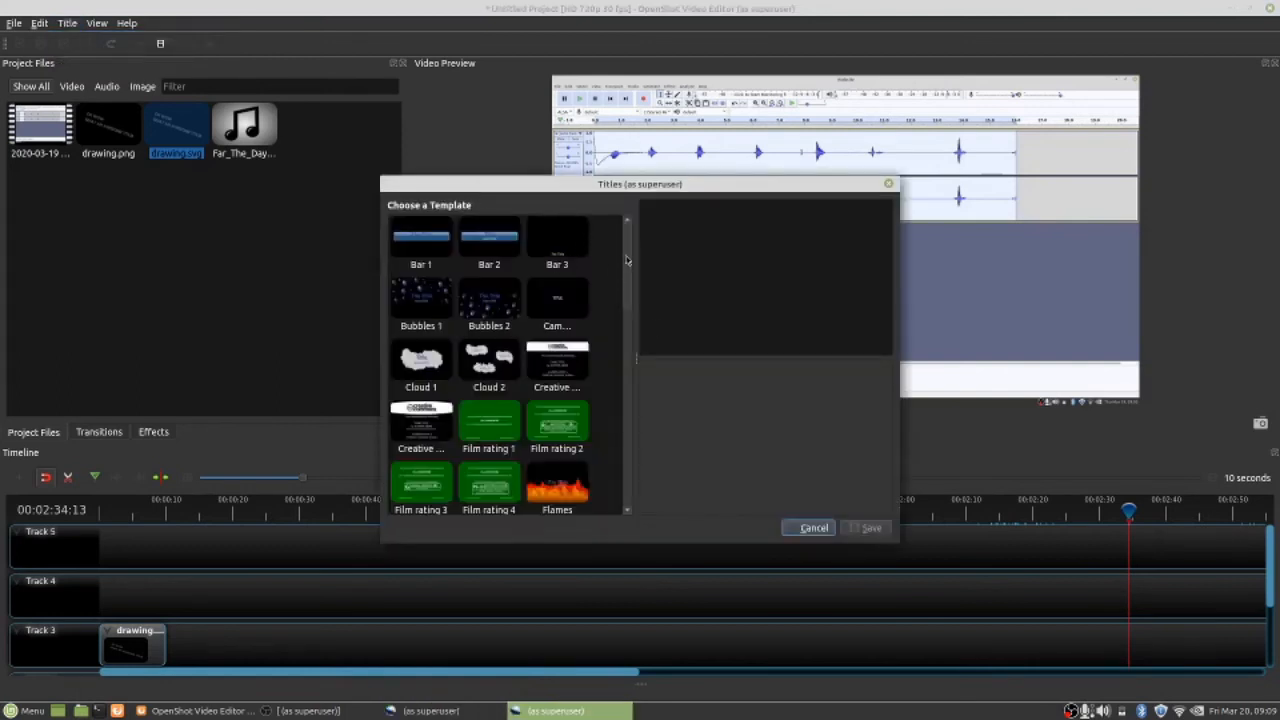
mouse_move(628, 261)
mouse_down()
mouse_move(642, 422)
mouse_move(640, 300)
mouse_move(636, 441)
mouse_move(611, 270)
mouse_up()
click(544, 290)
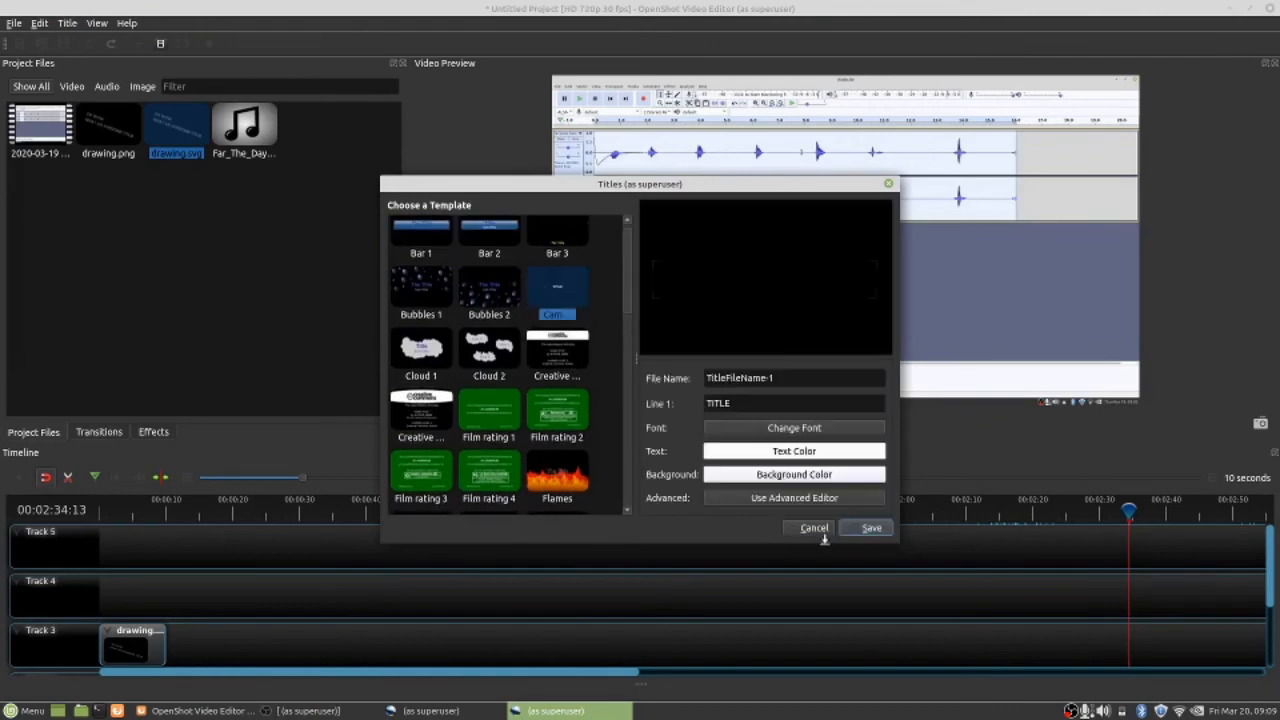
- Set the title's Line 1 text to "My Awesome Title" and save the title
double_click(770, 404)
text(My Awesome Title)
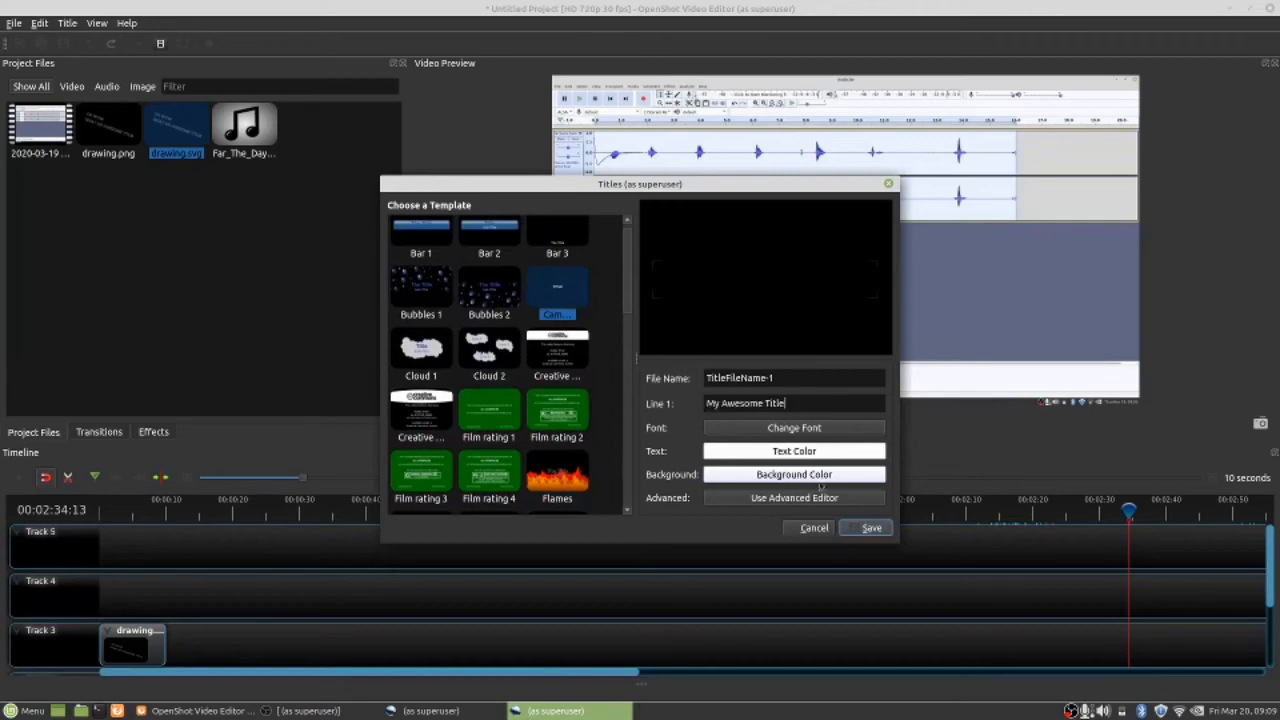
click(868, 527)
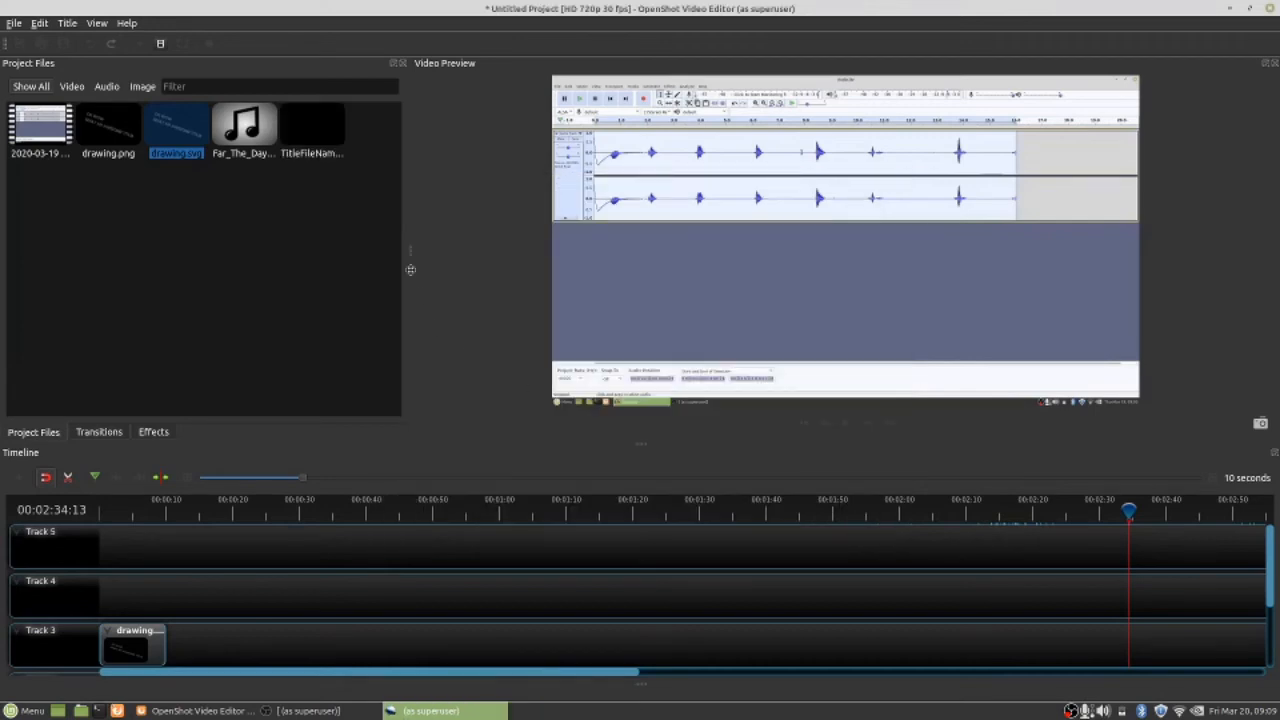
- Place the new title on Track 3 at about 13 seconds, after the drawing title, and preview it at about 17 seconds
click(312, 133)
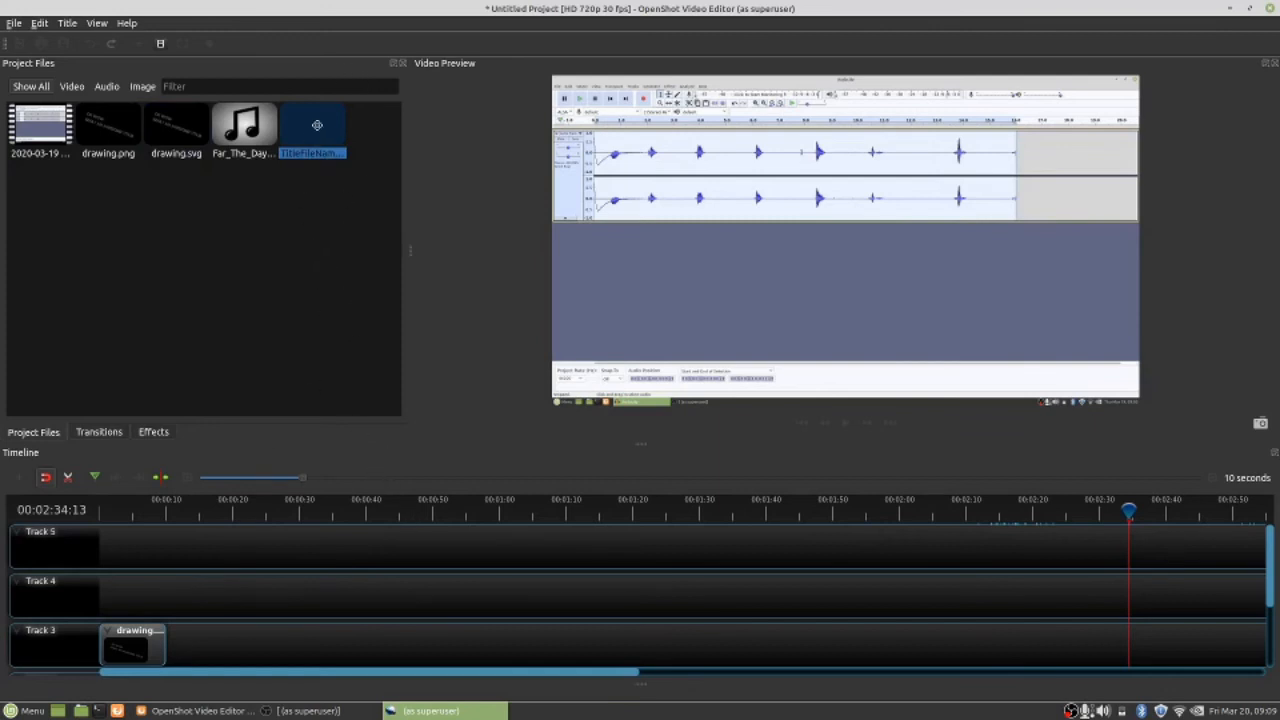
drag(310, 124, 186, 627)
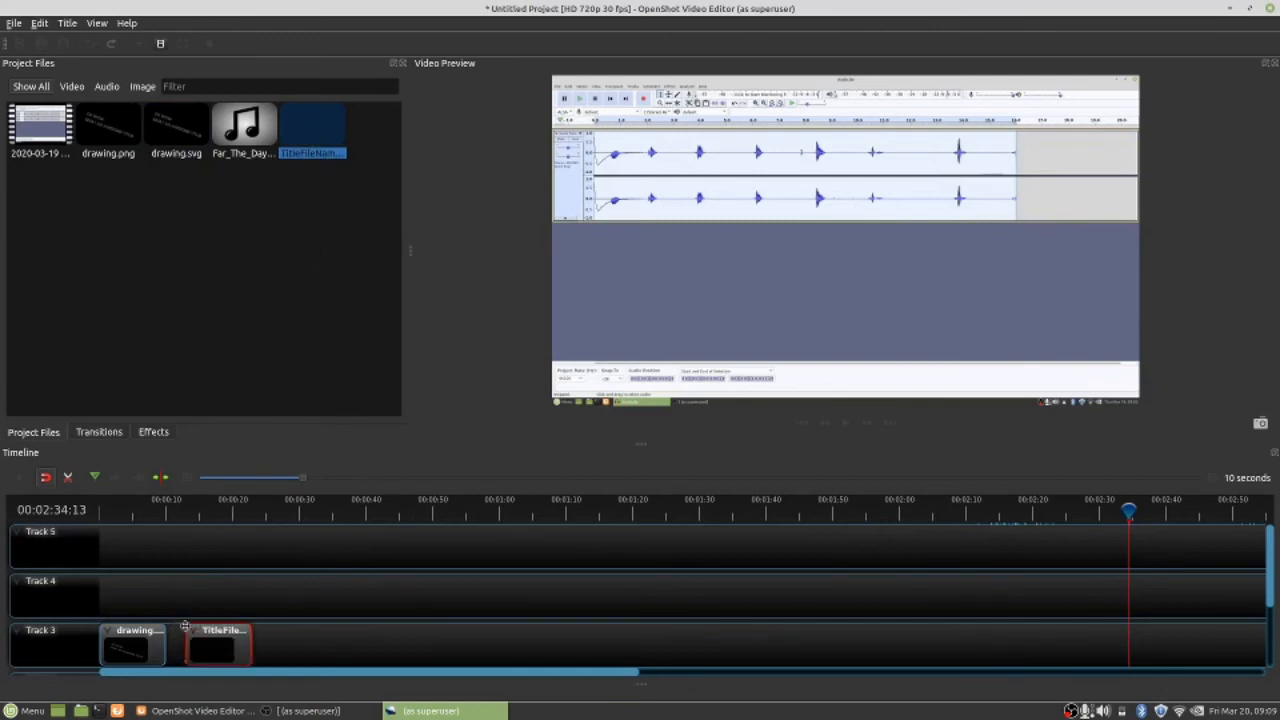
mouse_move(203, 514)
mouse_down()
mouse_move(254, 511)
mouse_move(178, 512)
mouse_move(229, 513)
mouse_move(212, 514)
mouse_up()
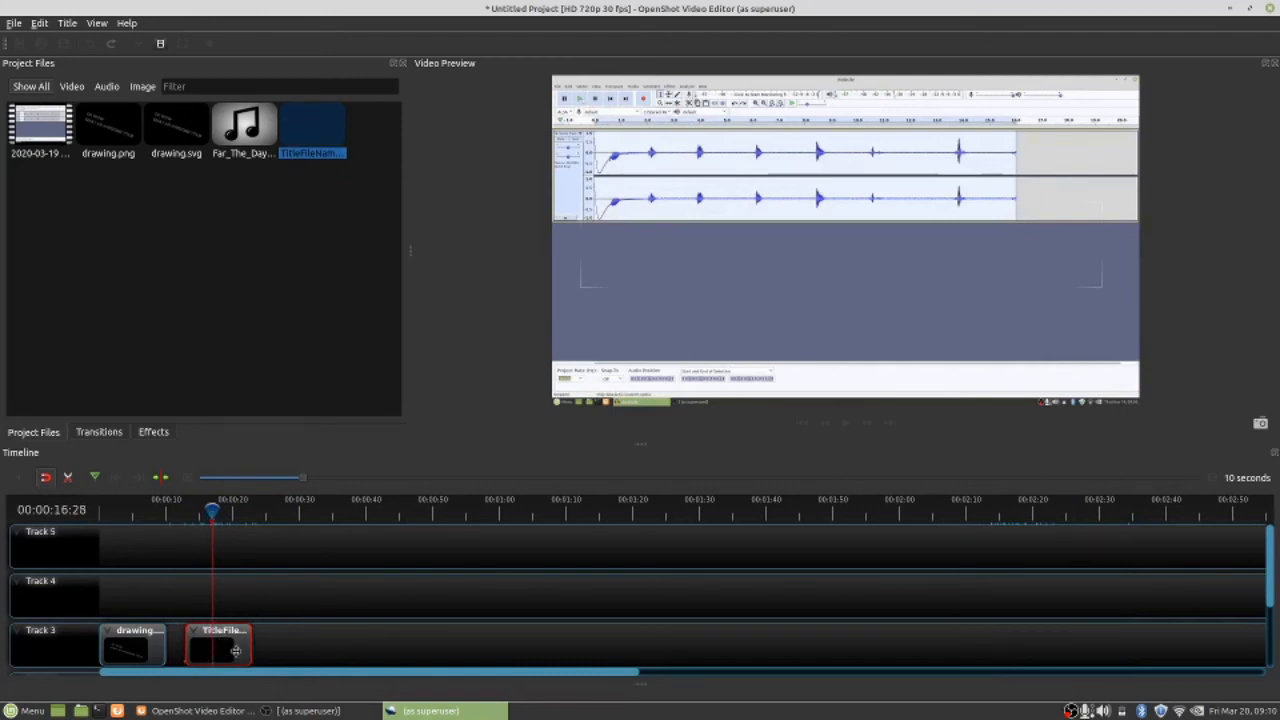
- Change the font of the "My Awesome Title" title to DejaVu Sans Bold, save it and preview it over the video
right_click(311, 137)
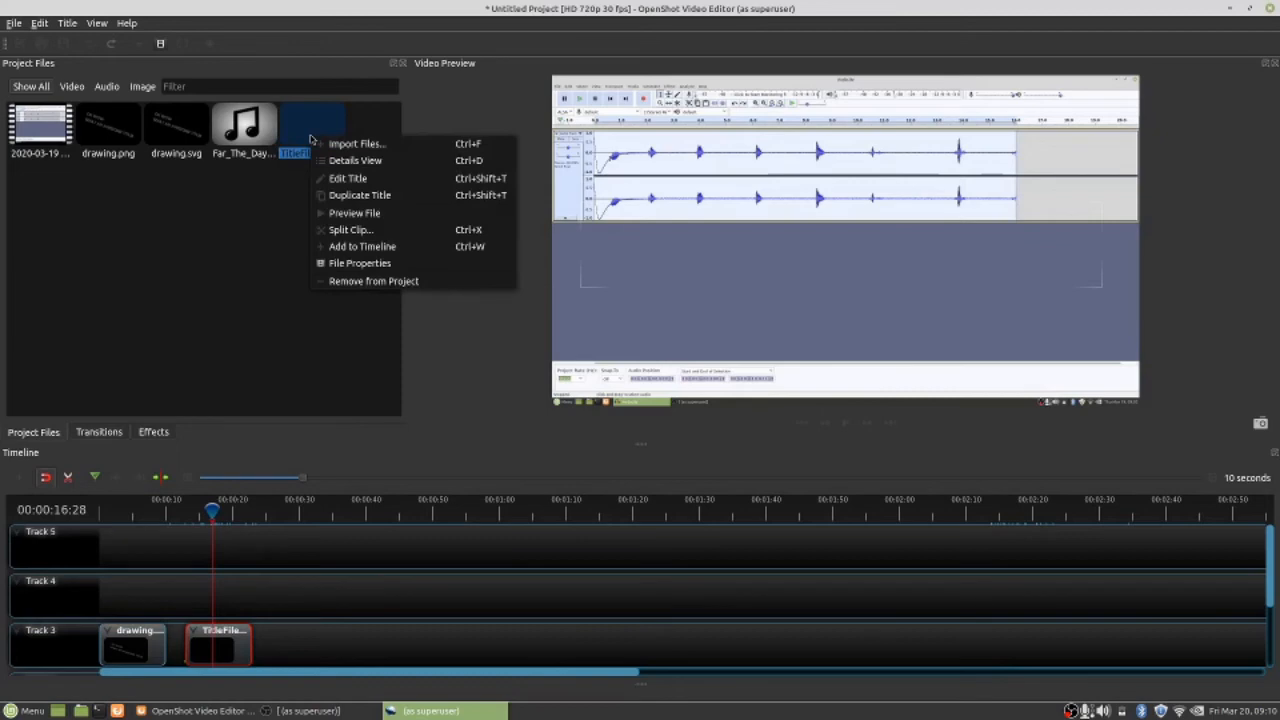
click(357, 179)
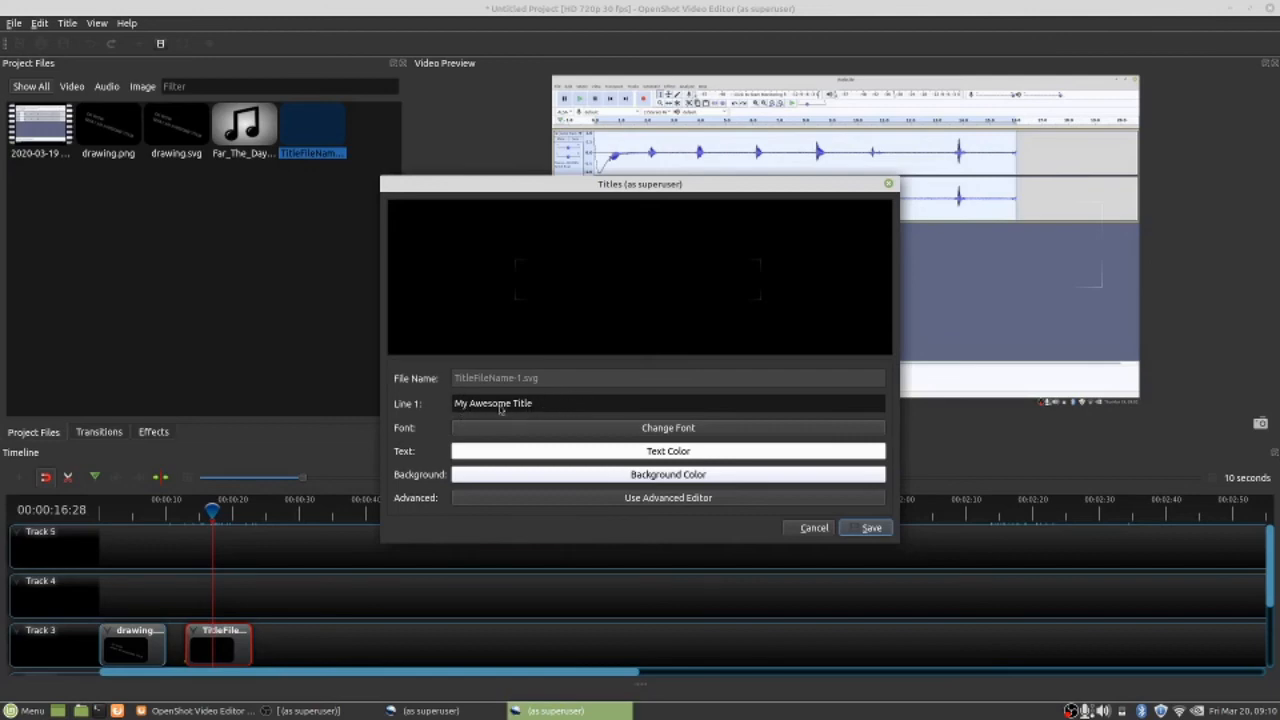
click(627, 434)
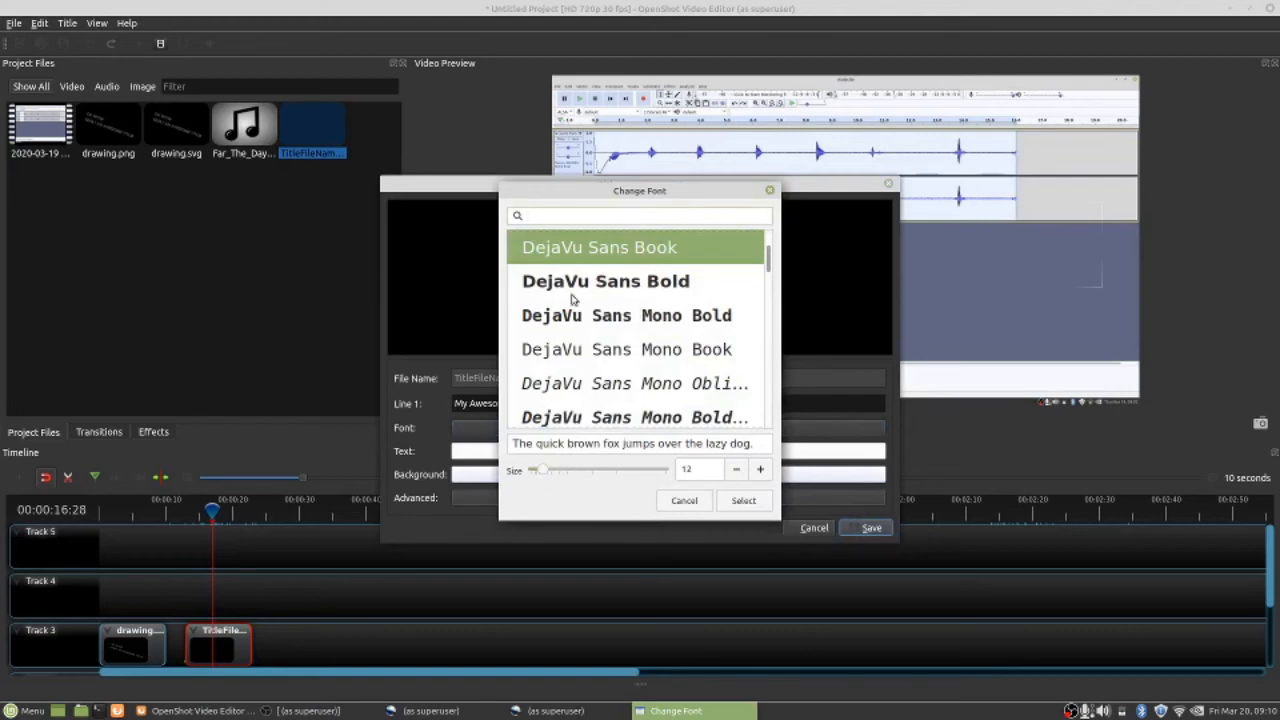
click(607, 285)
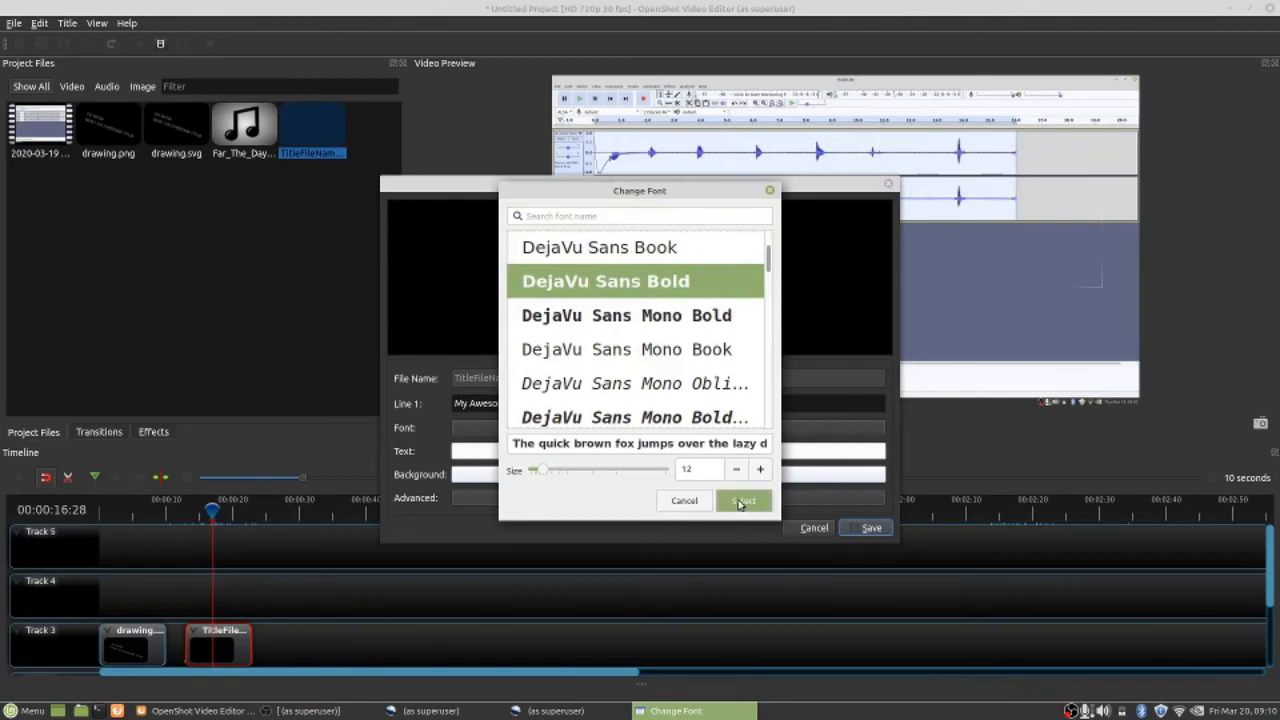
click(740, 503)
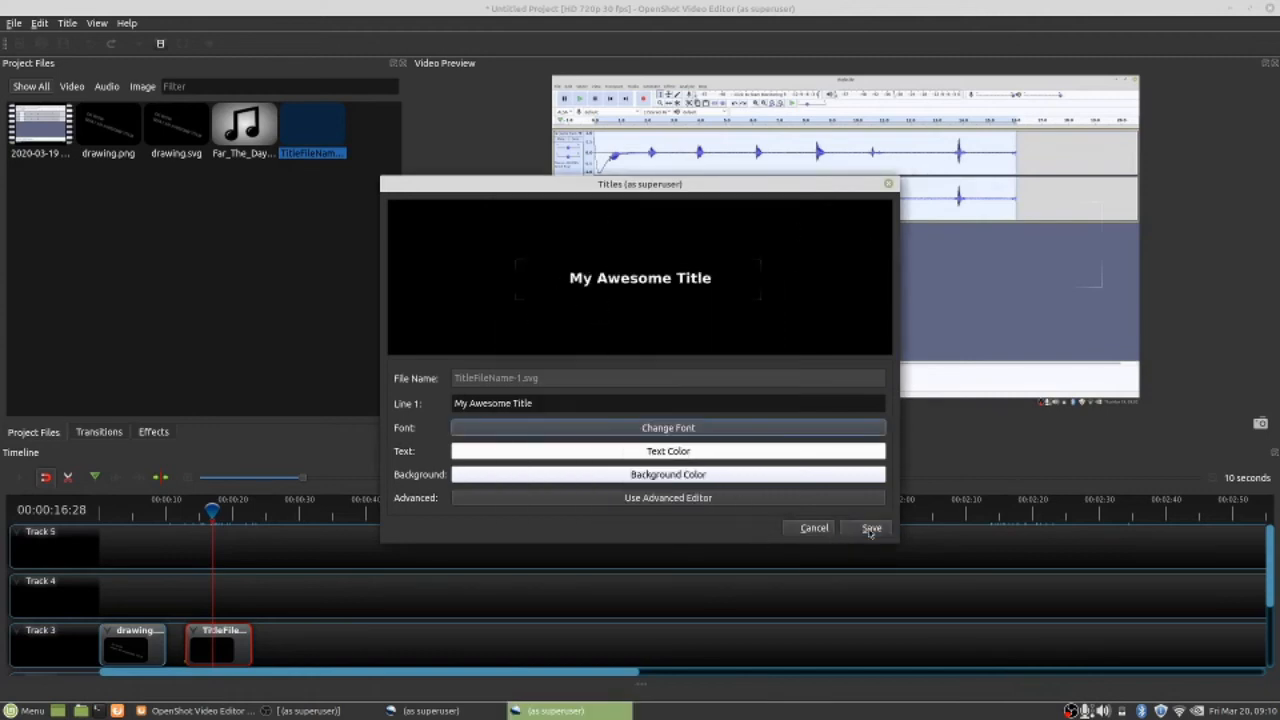
click(870, 530)
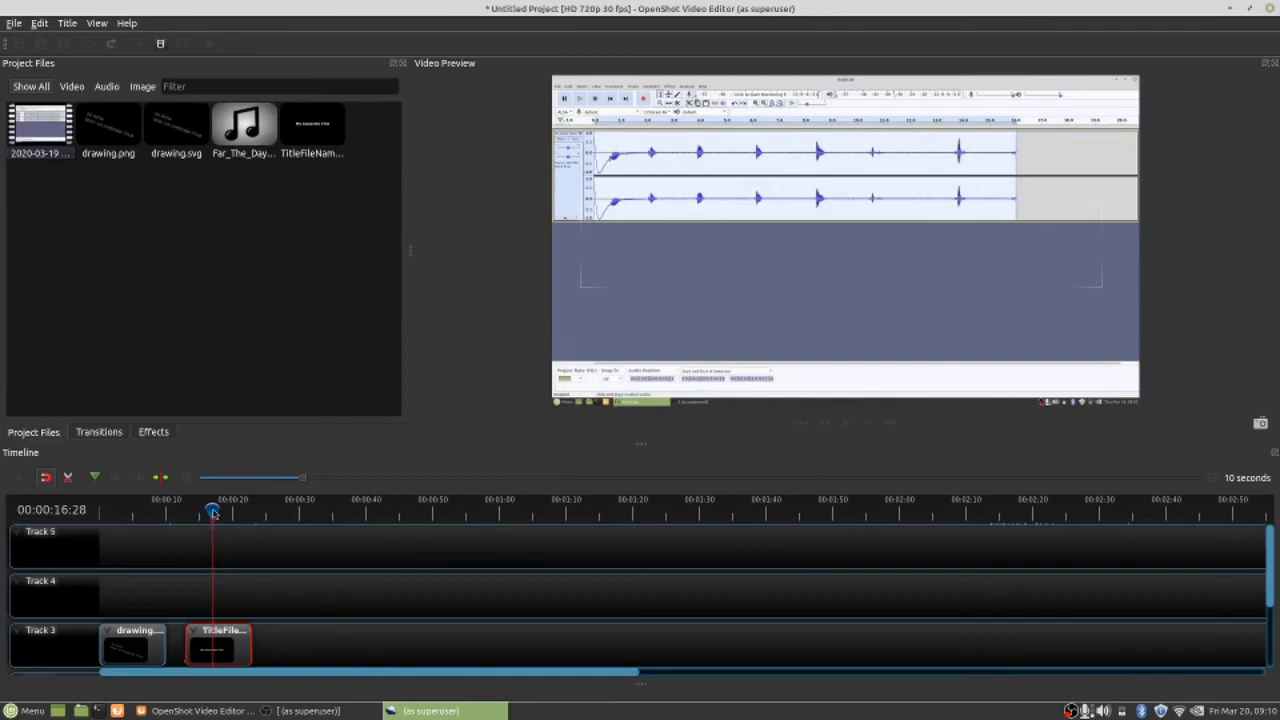
mouse_move(212, 510)
mouse_down()
mouse_move(286, 508)
mouse_move(163, 507)
mouse_move(208, 510)
mouse_up()
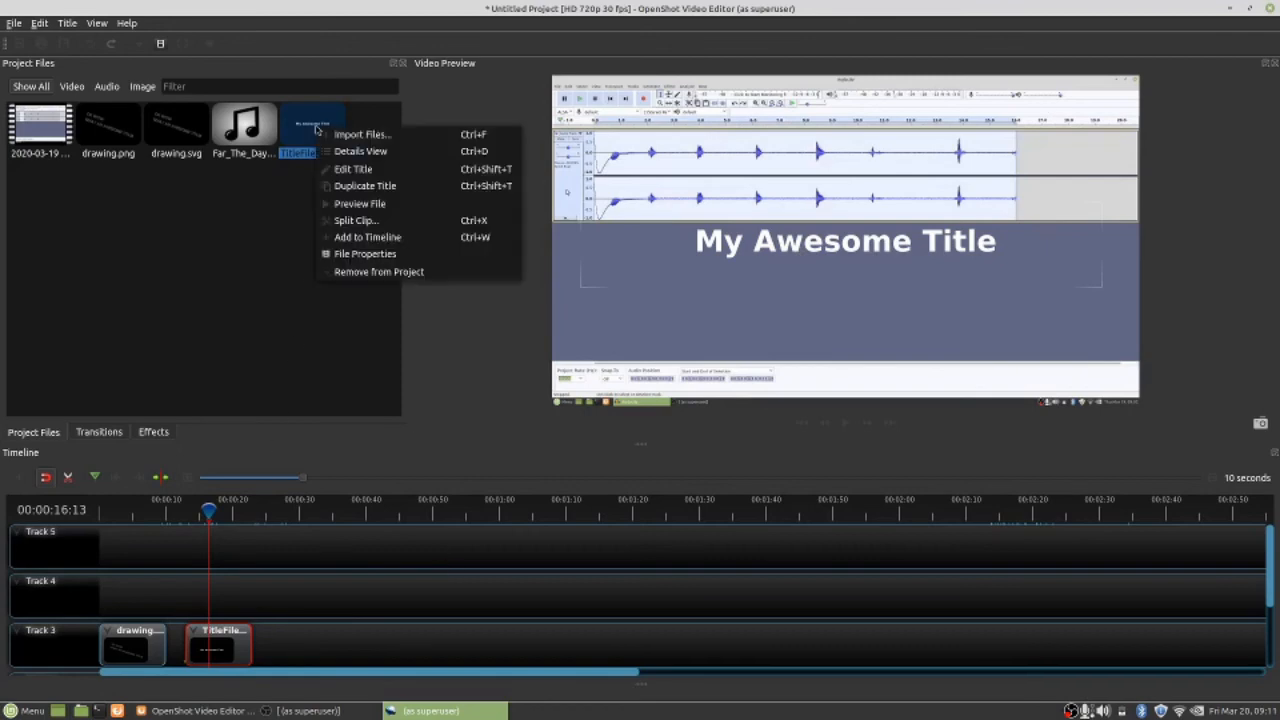
- Change the "My Awesome Title" title to red text on a black background, save it and preview it at about 18 seconds
right_click(317, 128)
click(356, 169)
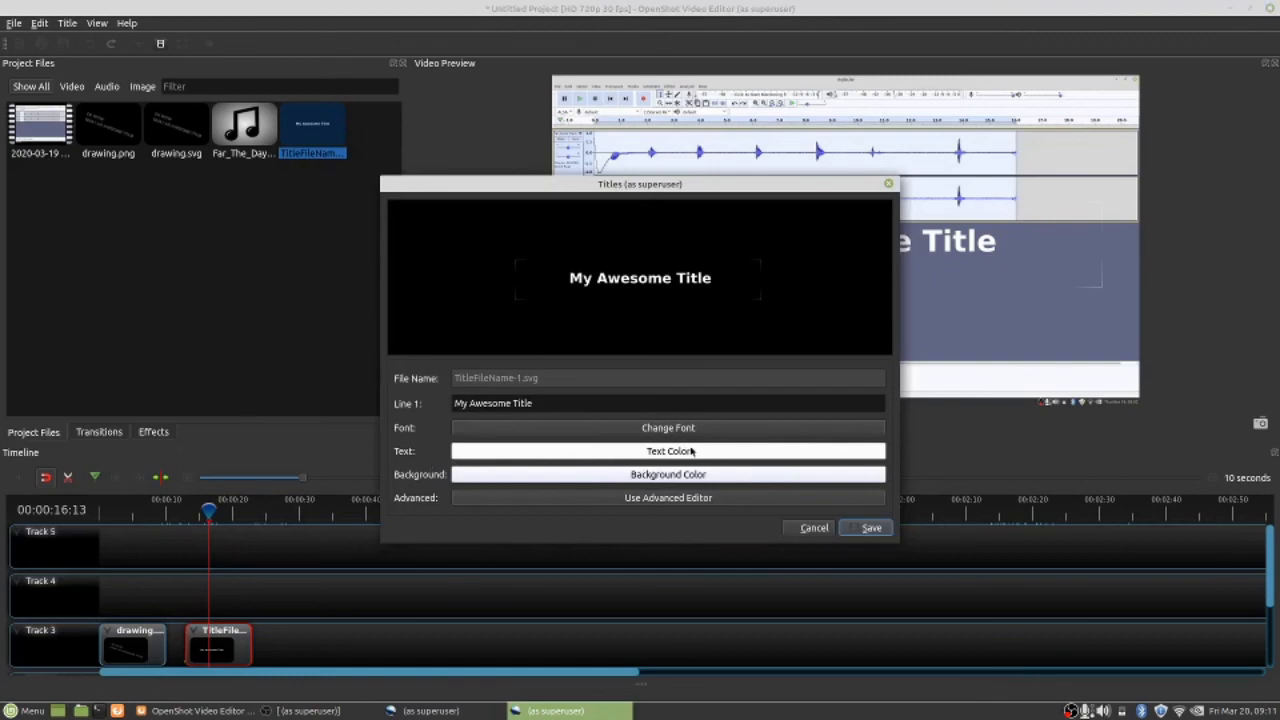
click(683, 455)
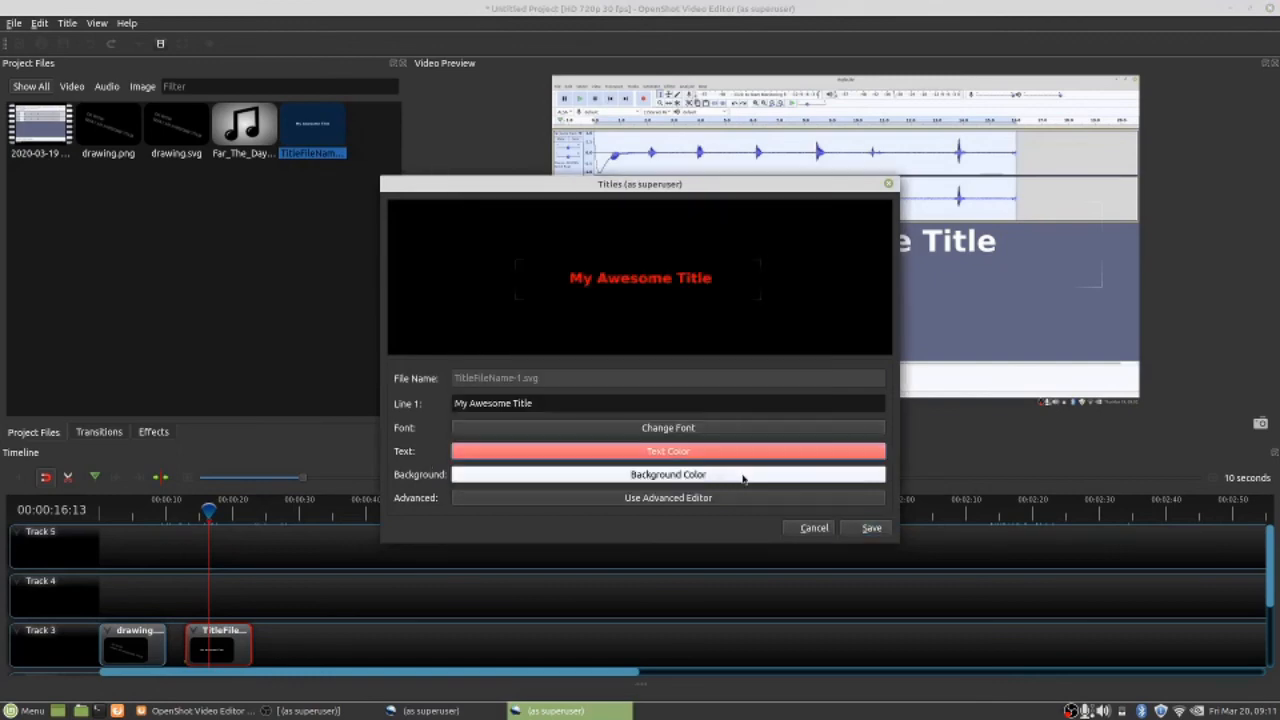
click(743, 477)
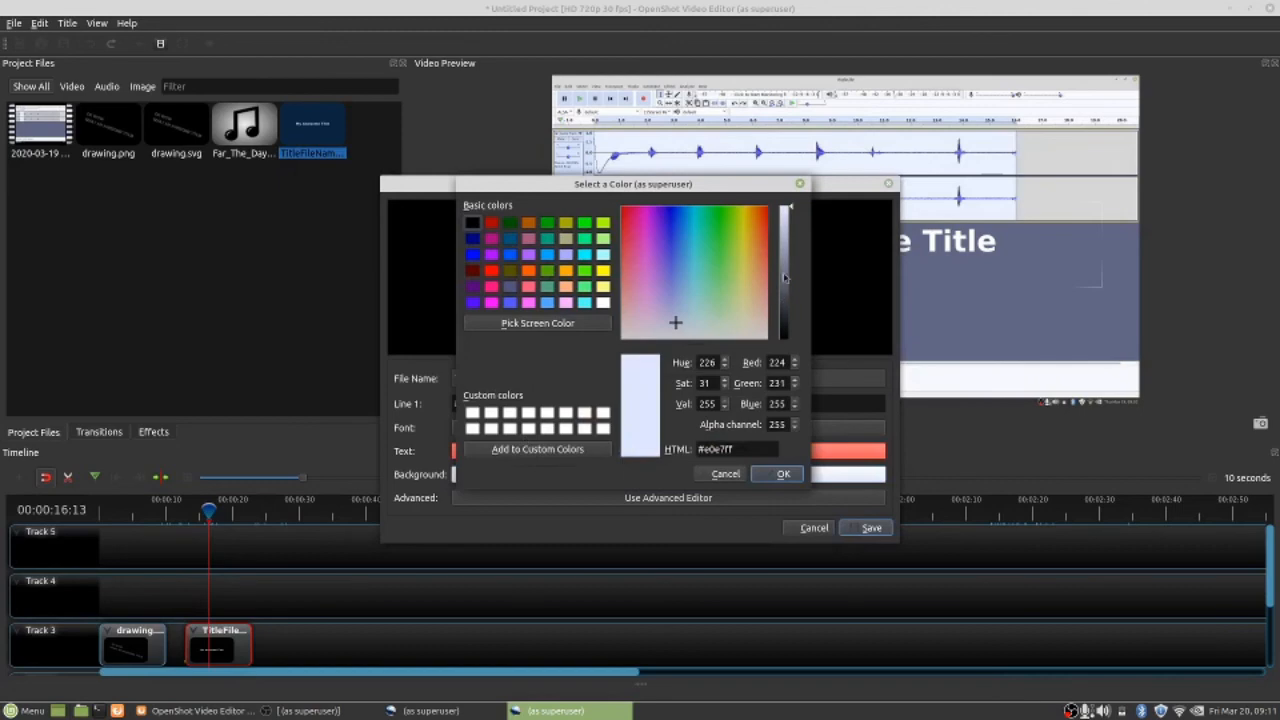
click(472, 224)
click(786, 474)
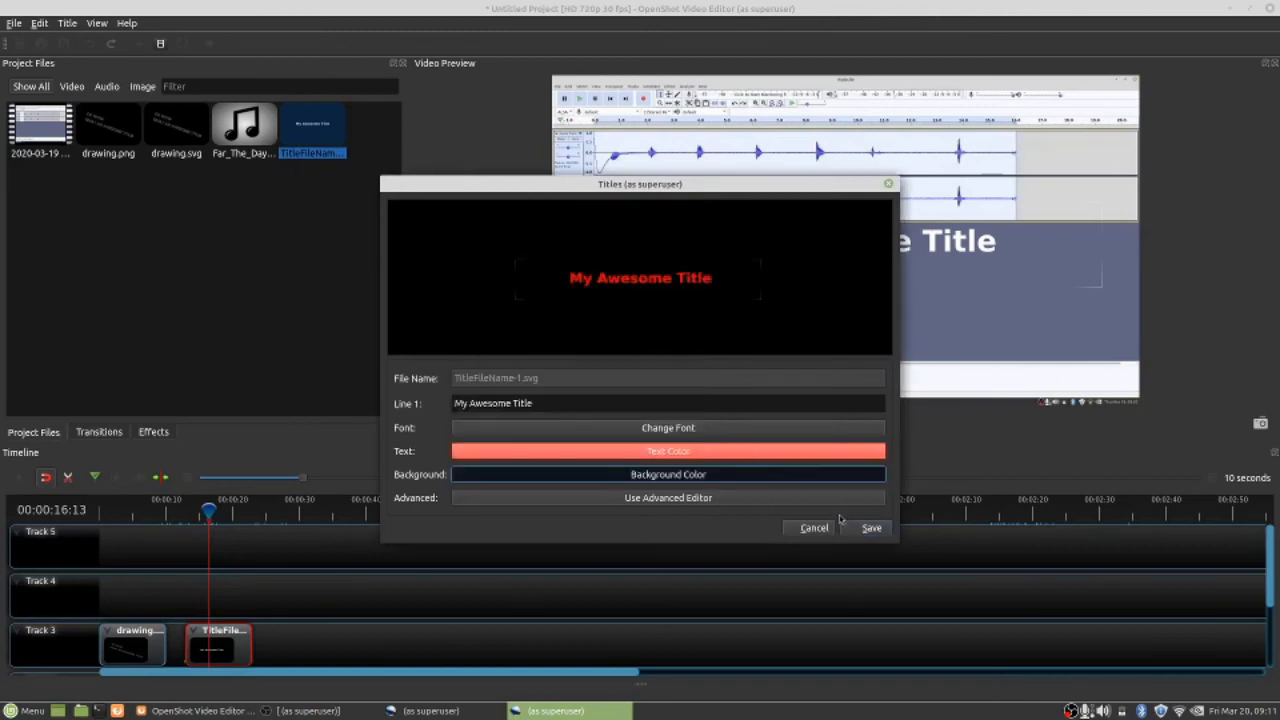
click(866, 528)
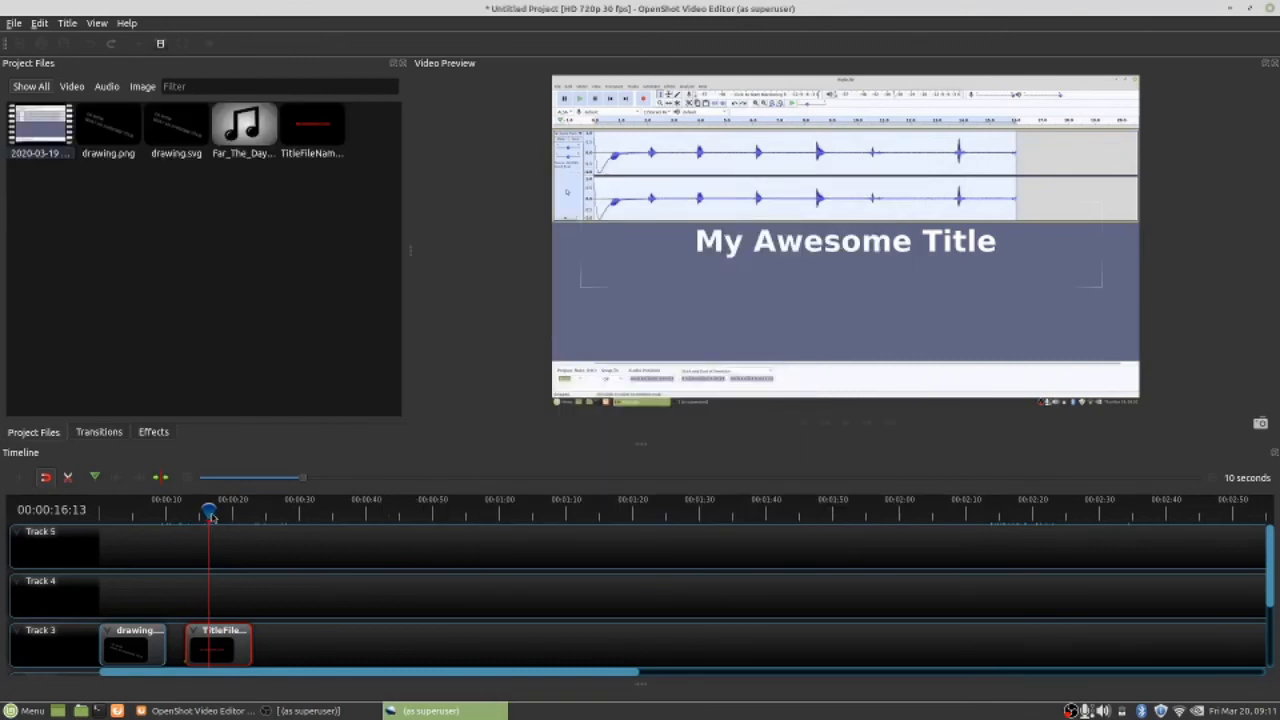
mouse_move(210, 514)
mouse_down()
mouse_move(240, 516)
mouse_move(219, 515)
mouse_up()
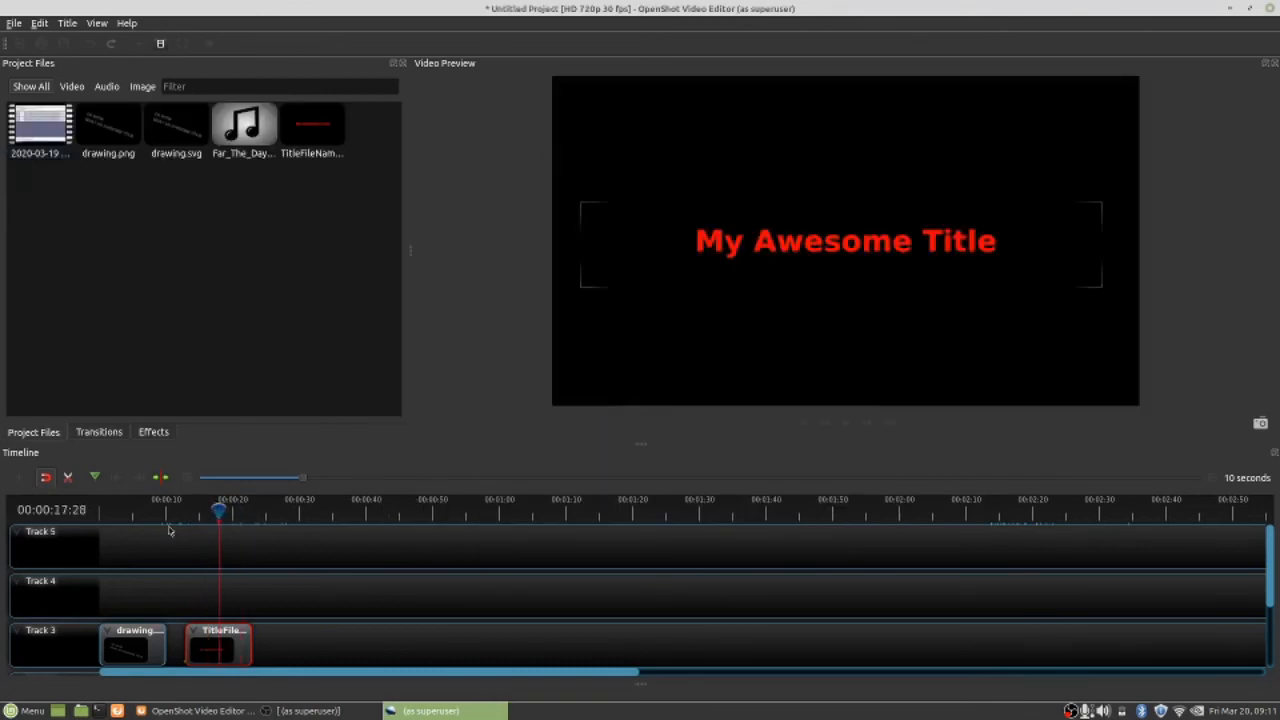
right_click(204, 637)
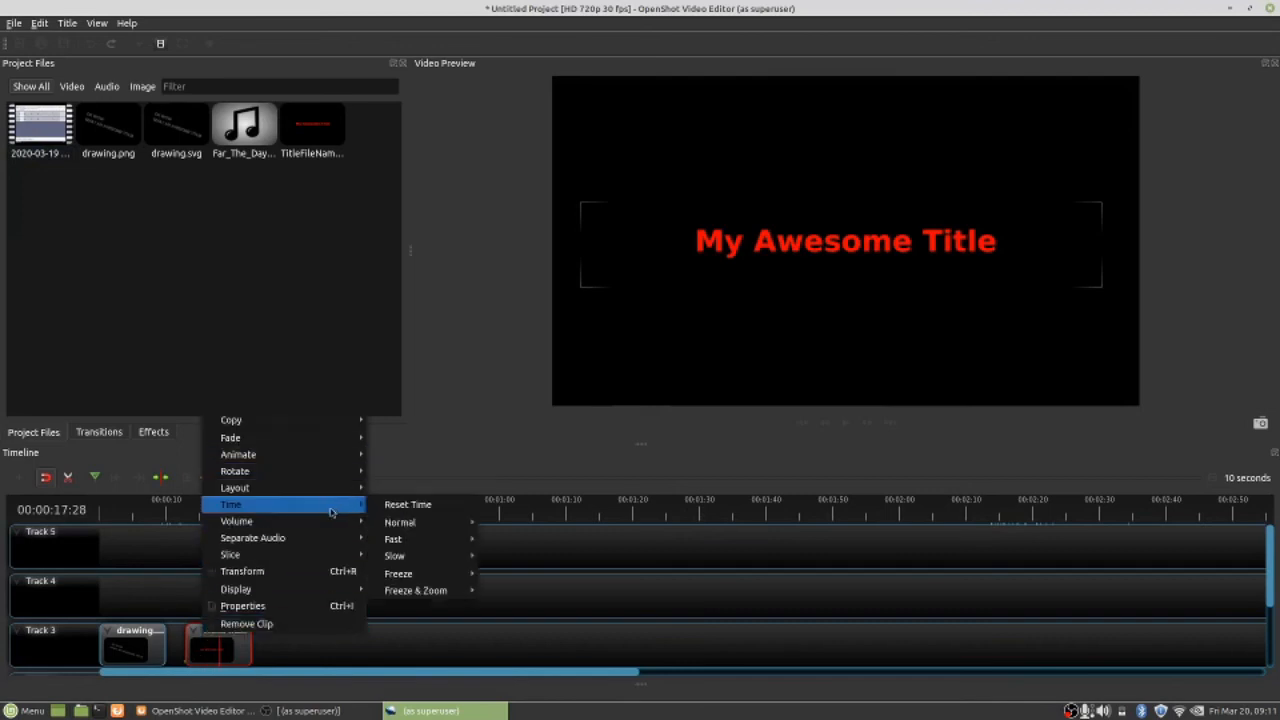
mouse_move(340, 493)
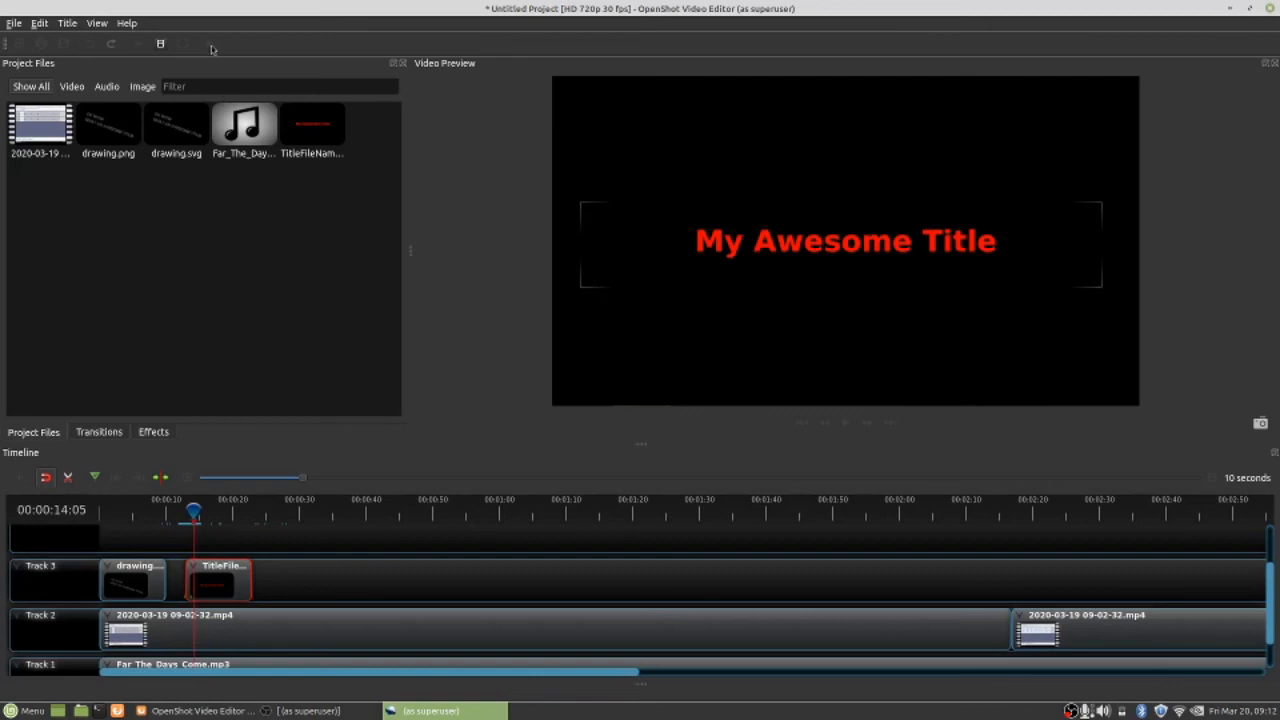
click(14, 24)
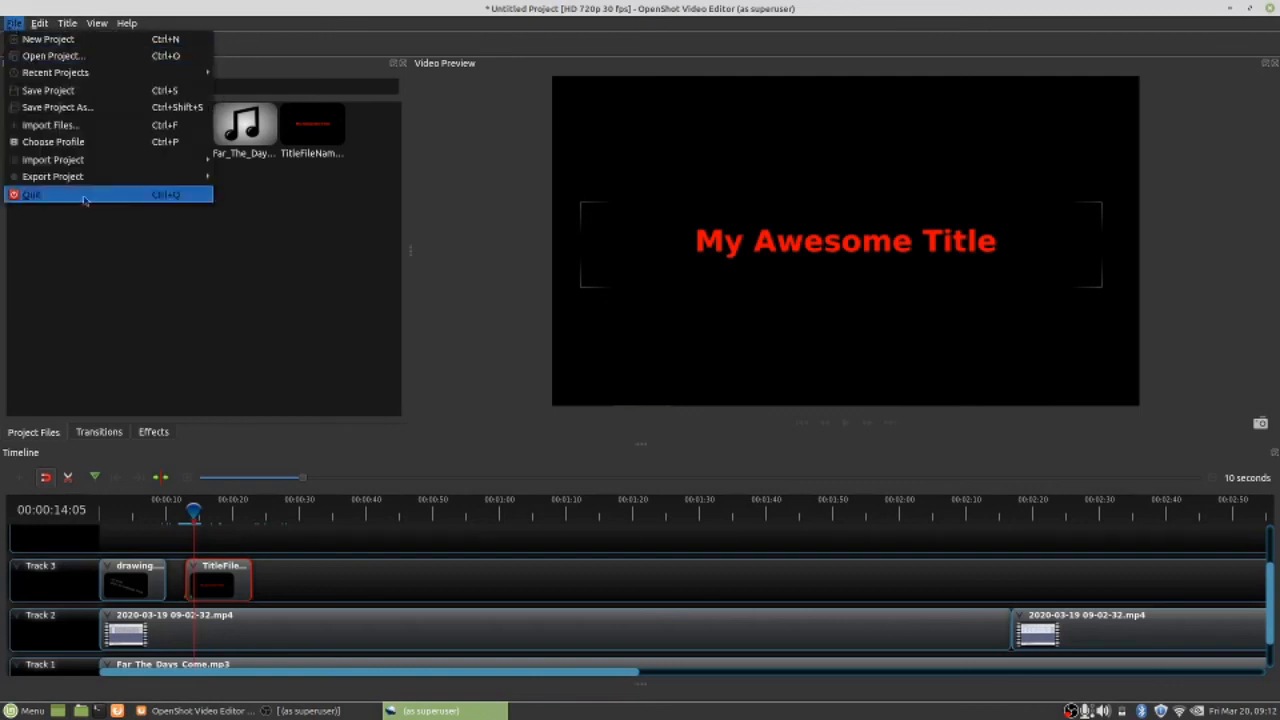
mouse_move(86, 182)
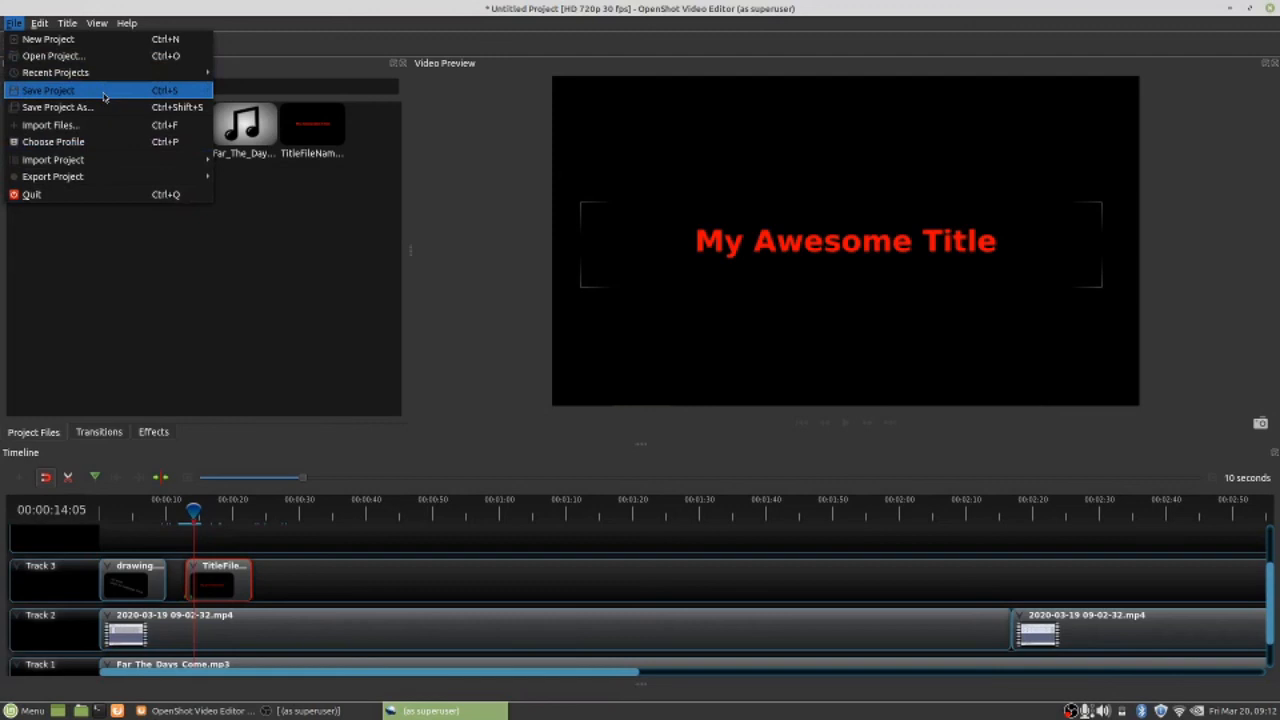
key(Escape)
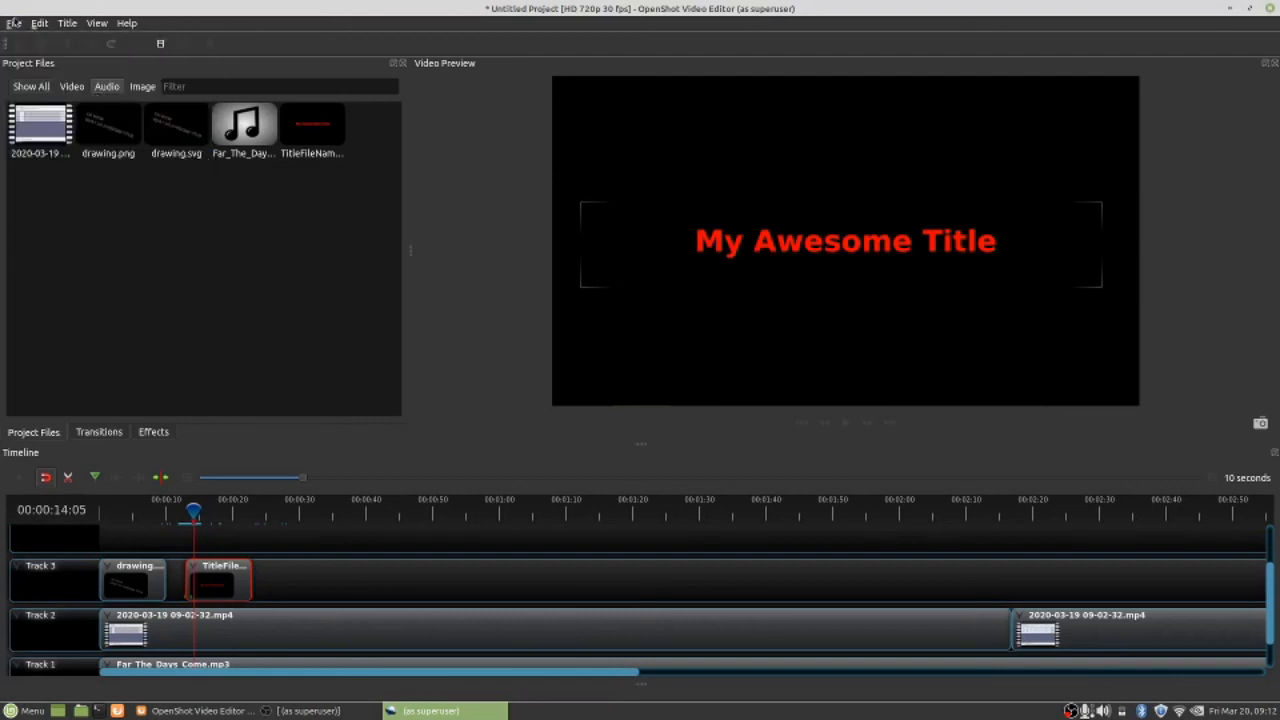
- Start a video export of the project and set its destination to the Videos folder in the home directory
click(14, 25)
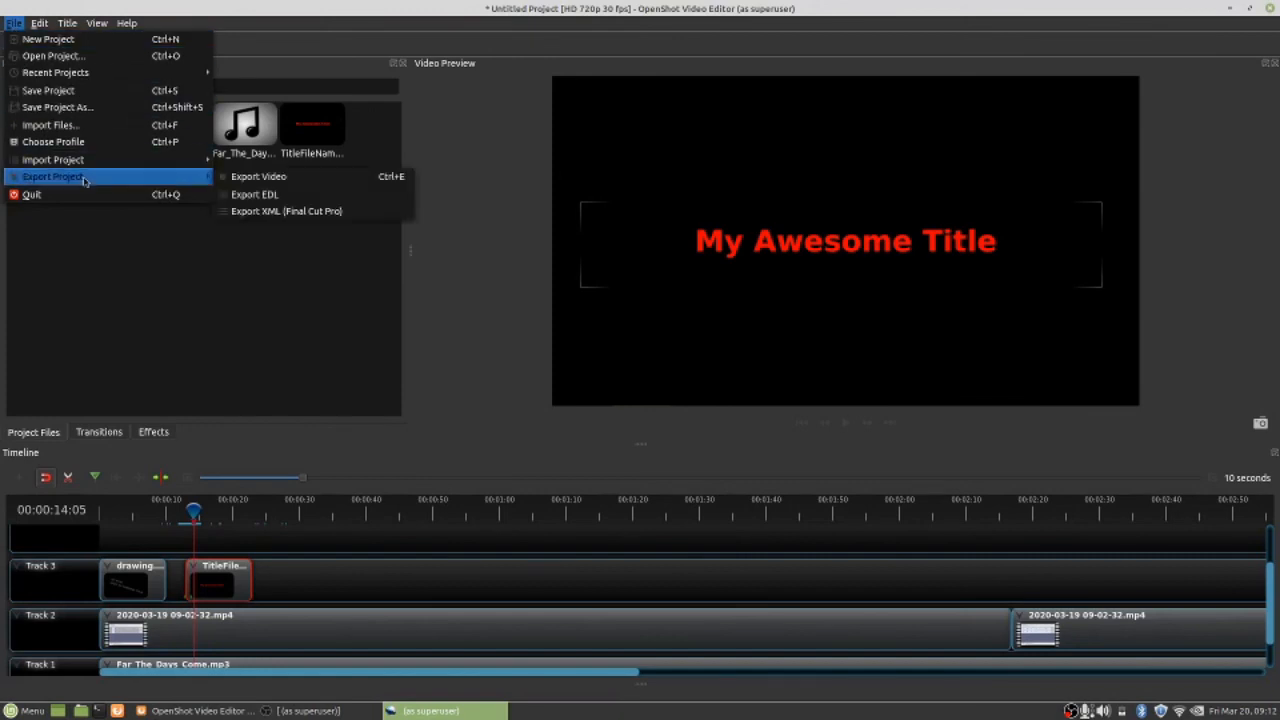
click(258, 177)
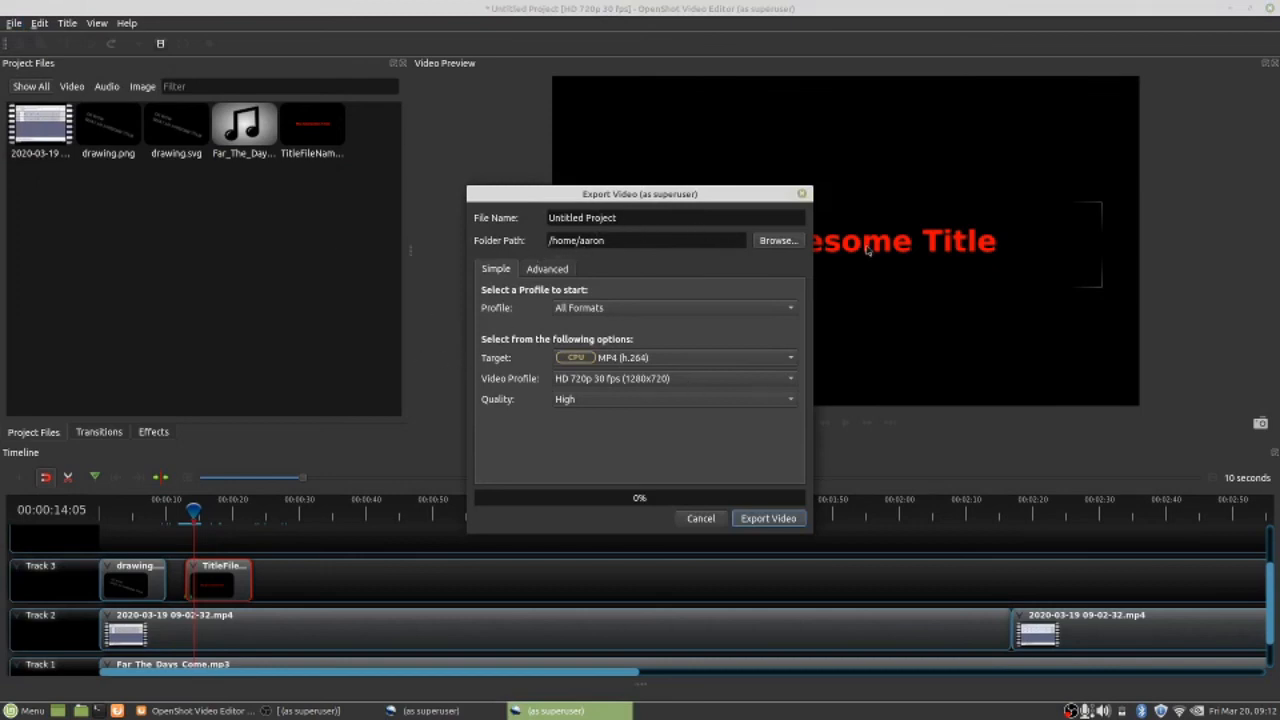
click(785, 241)
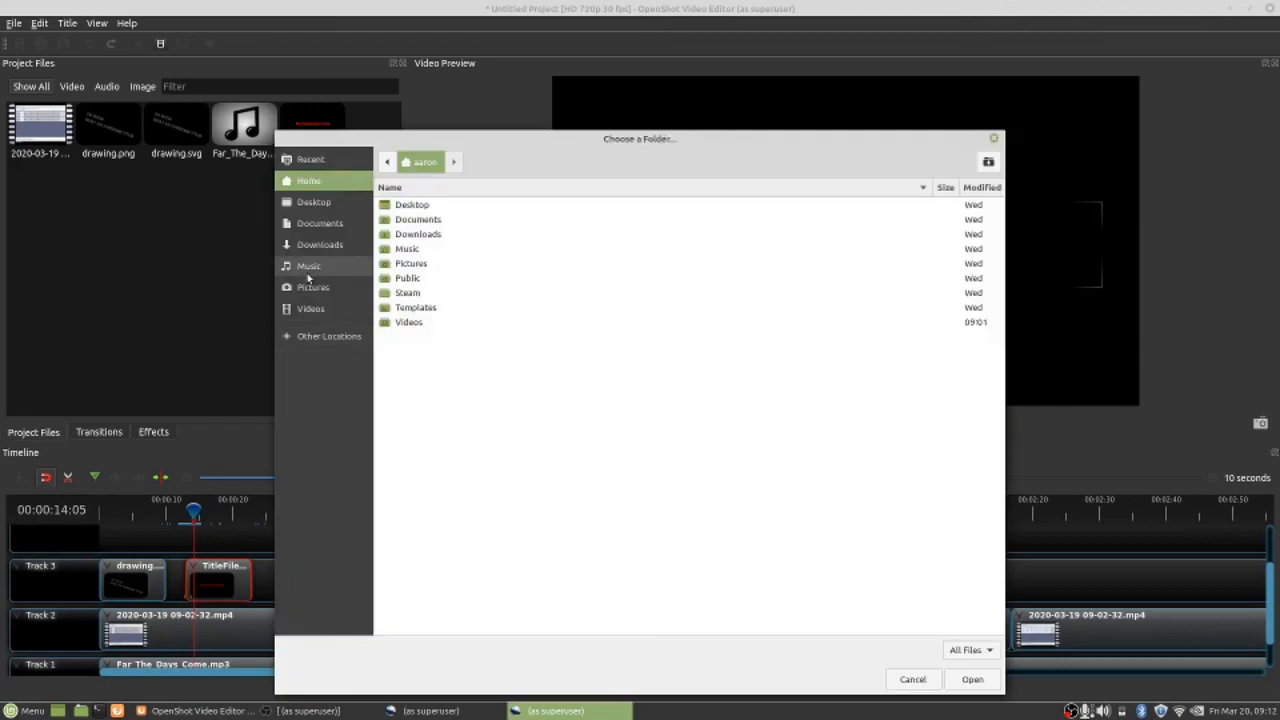
click(328, 308)
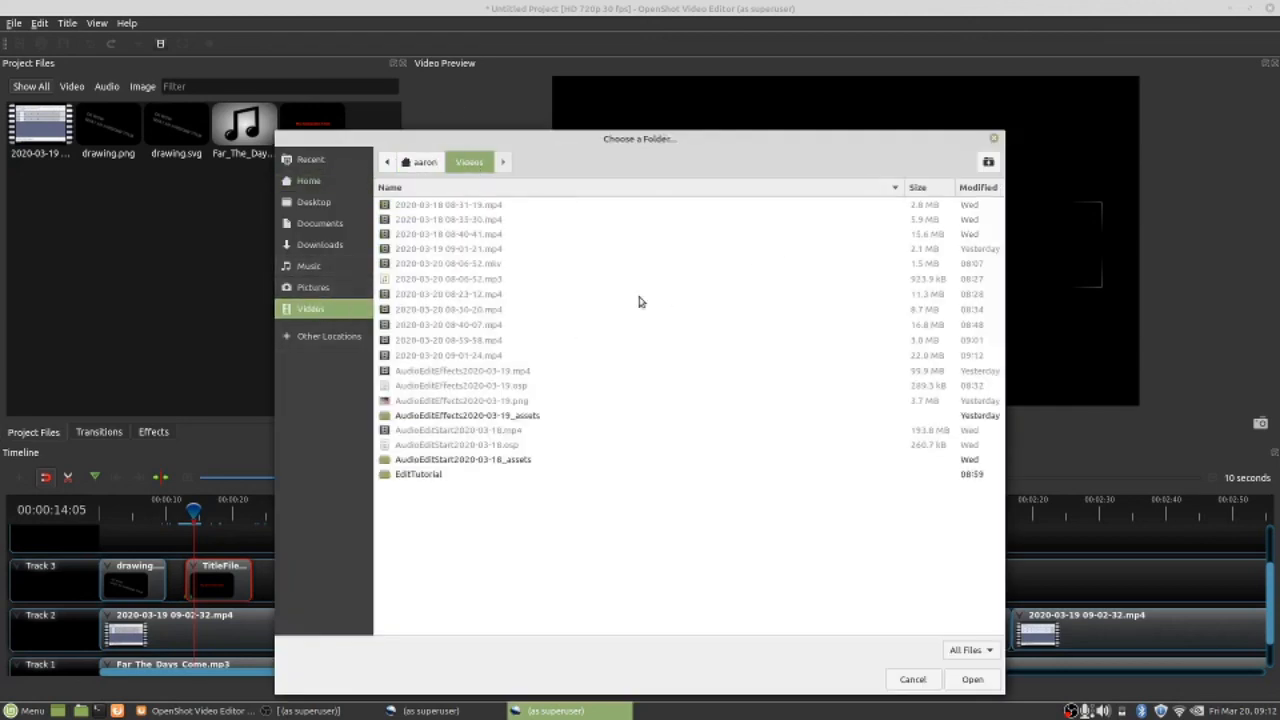
click(972, 680)
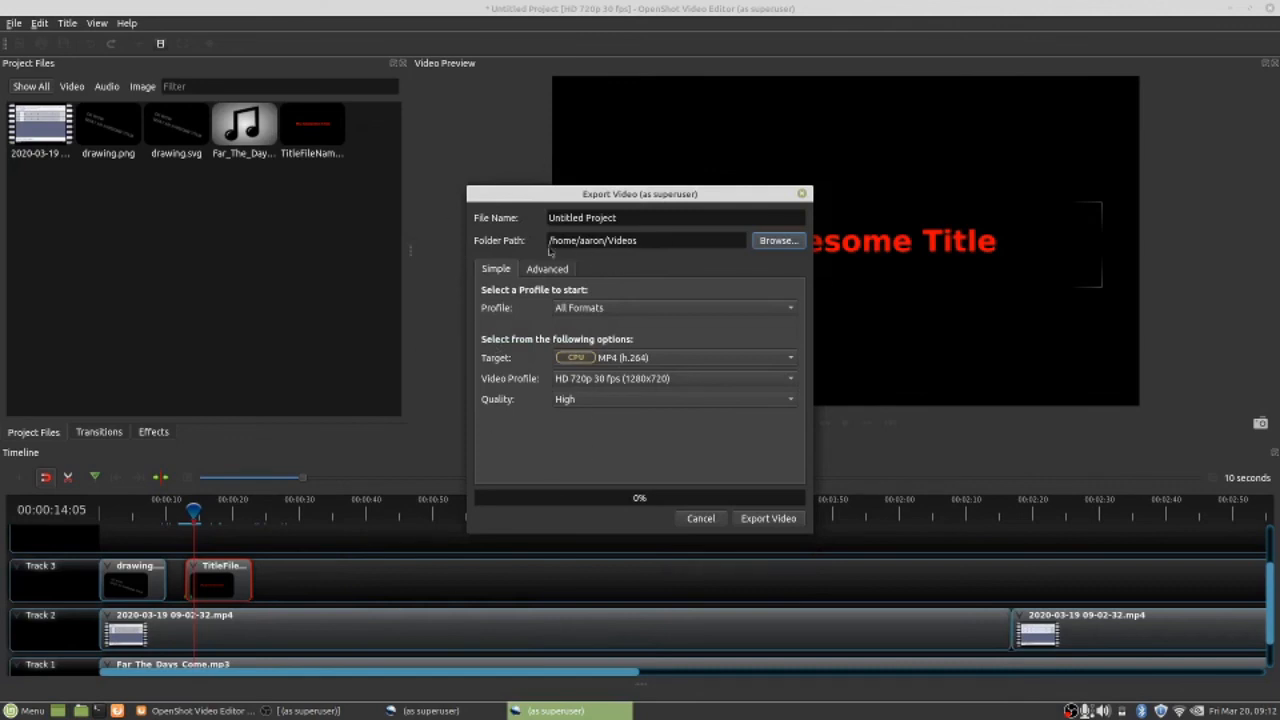
- Name the export file "My Awesome Movie" and start exporting the video with the All Formats profile
click(611, 218)
triple_click(611, 218)
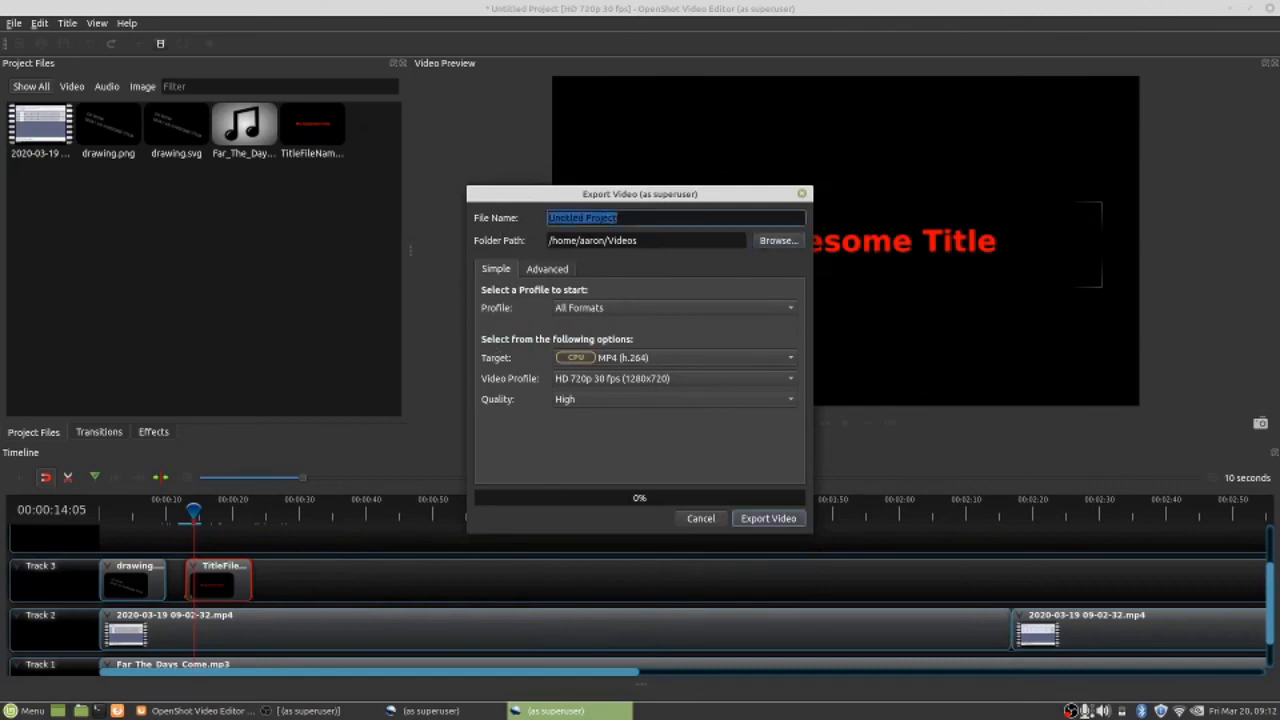
text(My Awesome Movie)
click(615, 310)
click(508, 321)
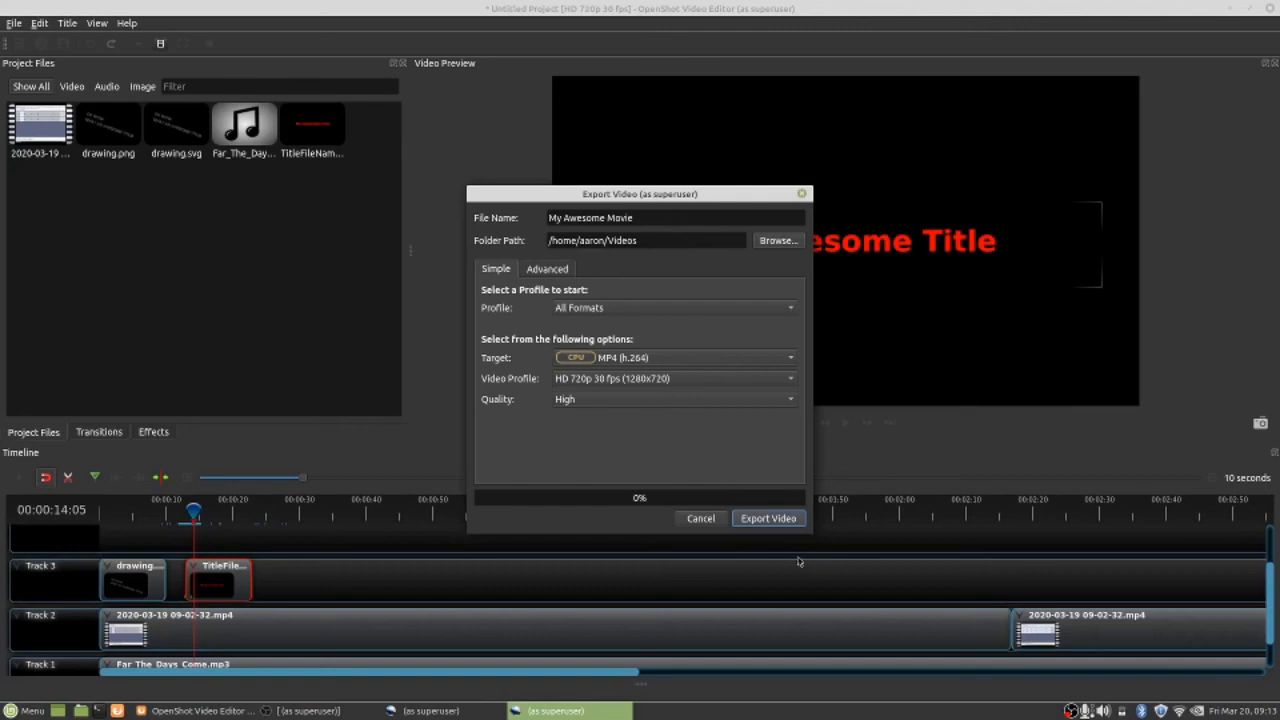
click(781, 520)
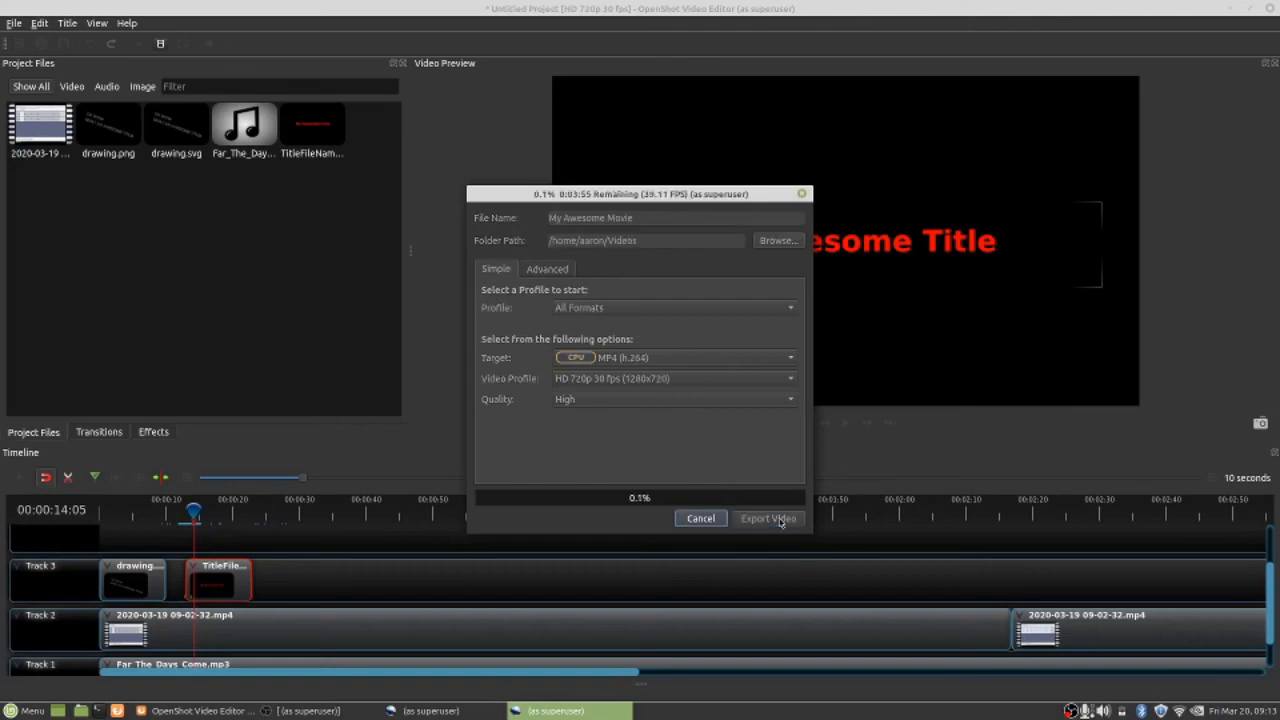